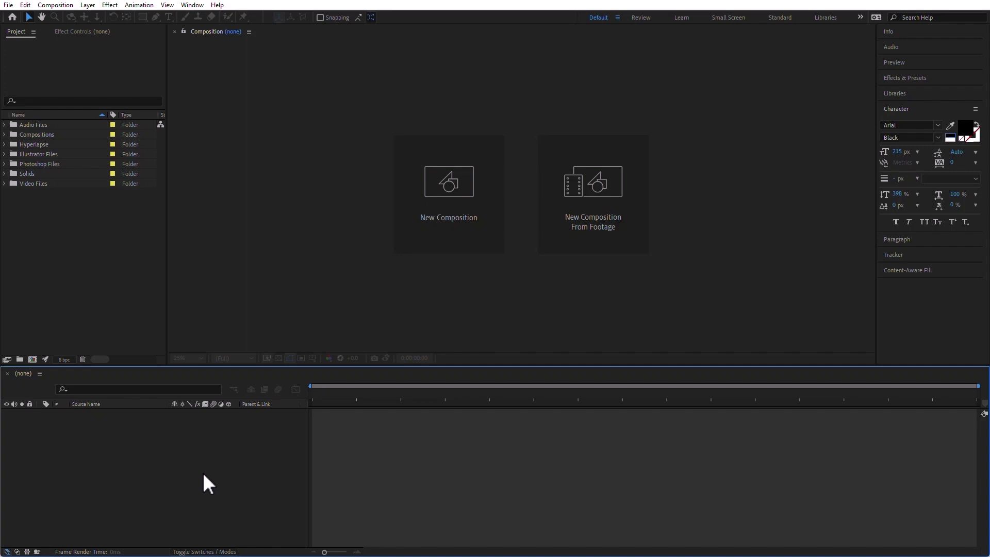
Step: Create a new 1920x1080, 29.97 fps composition named Masks
{"action": "key", "text": "ctrl+n"}
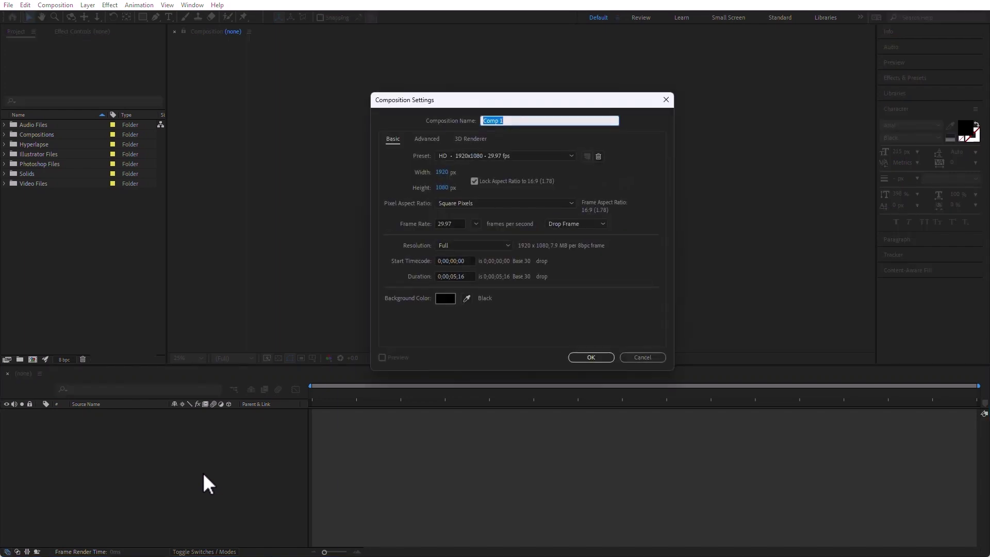
{"action": "type", "text": "Masks"}
{"action": "key", "text": "Return"}
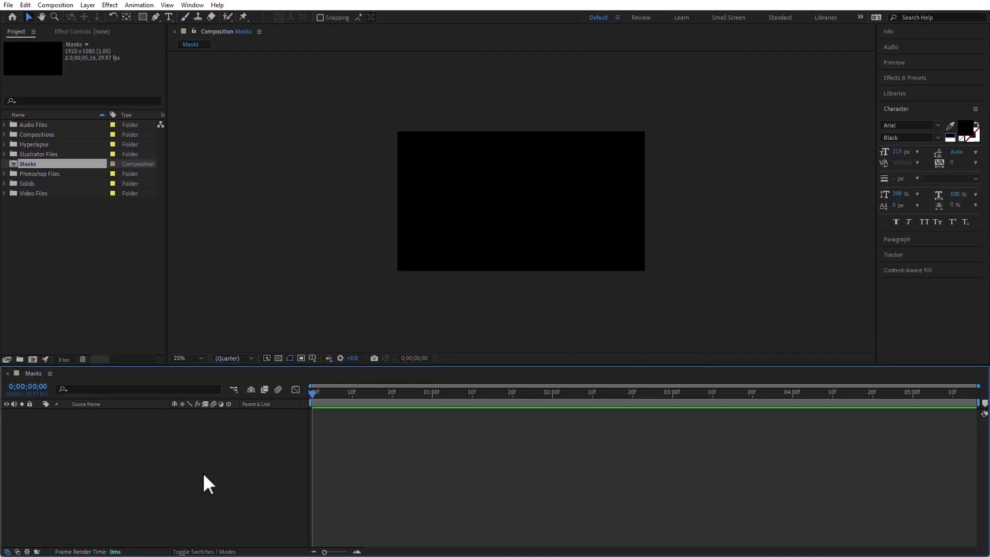
Step: Add a 1920 x 1080 px solid layer in a light pink color to the Masks composition
{"action": "key", "text": "ctrl+y"}
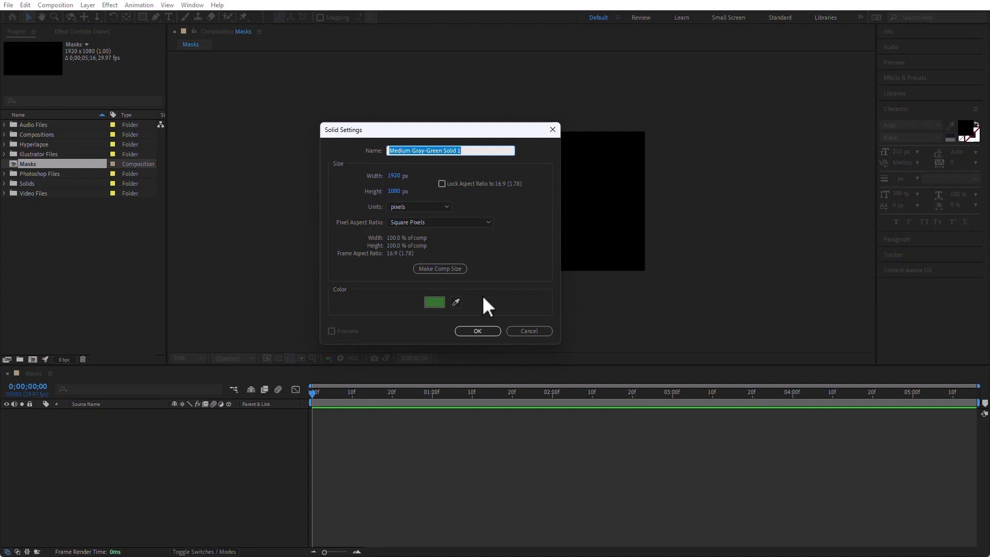
{"action": "left_click", "coordinate": [435, 302]}
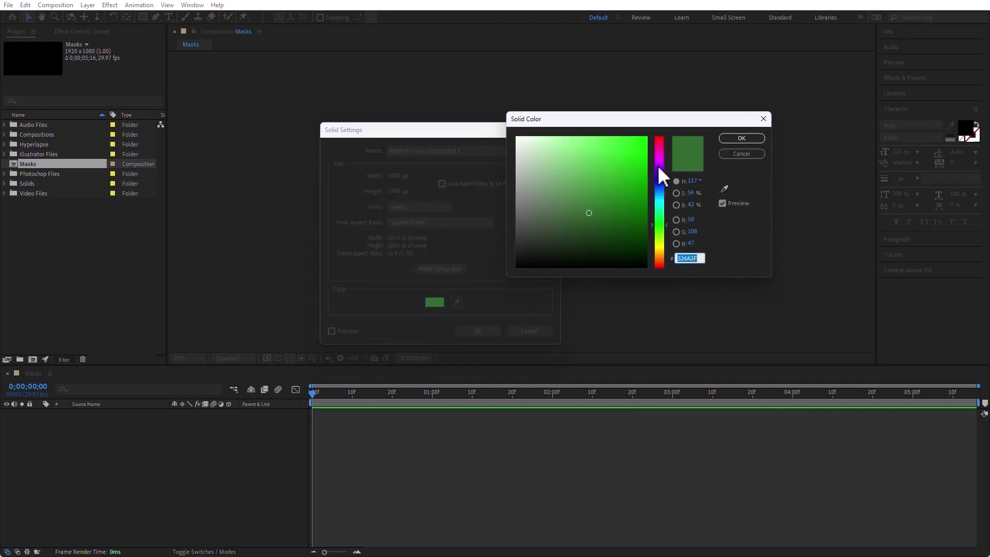
{"action": "left_click_drag", "start_coordinate": [660, 159], "coordinate": [660, 149]}
{"action": "left_click", "coordinate": [571, 146]}
{"action": "left_click", "coordinate": [742, 138]}
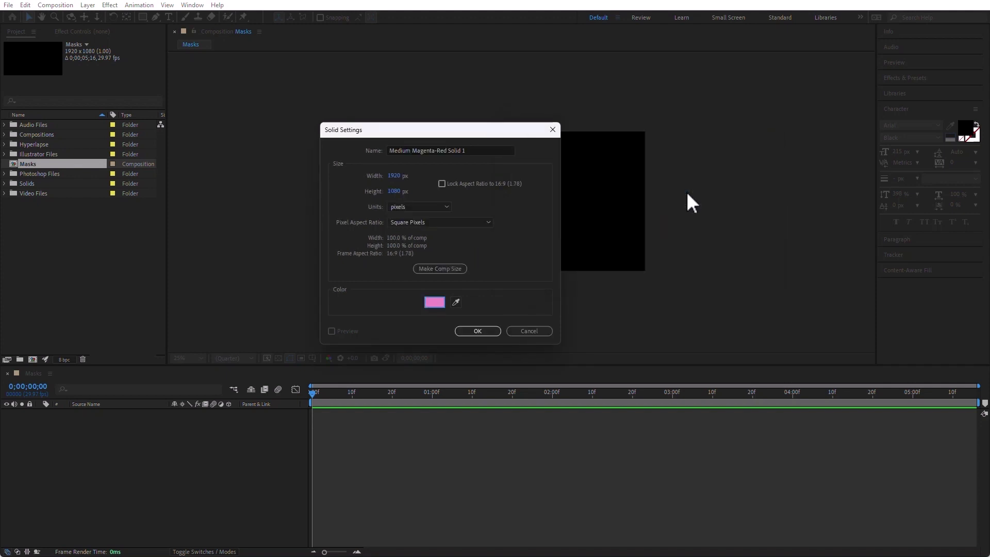
{"action": "left_click", "coordinate": [488, 331]}
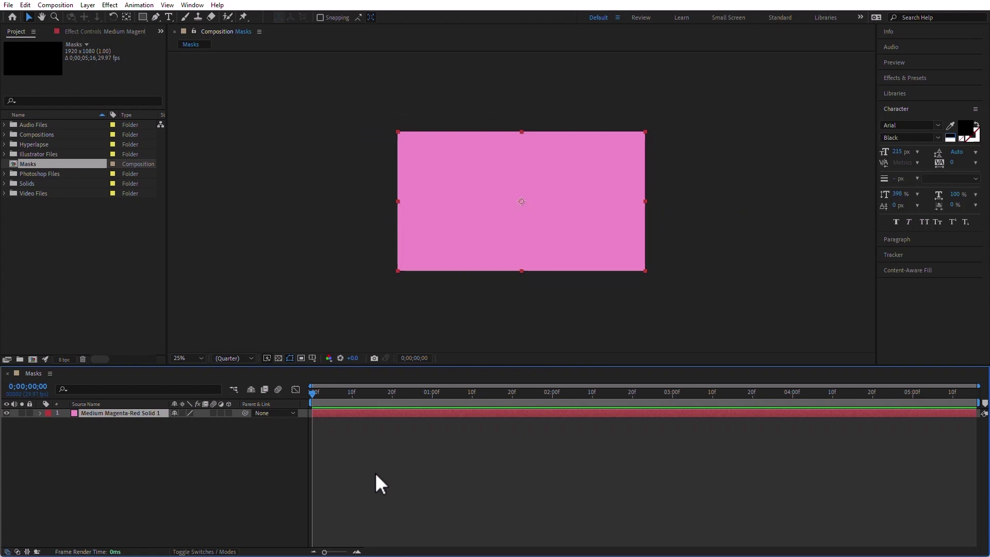
Step: Draw a square mask on the pink solid with the Rectangle tool and undo it
{"action": "left_click", "coordinate": [142, 17]}
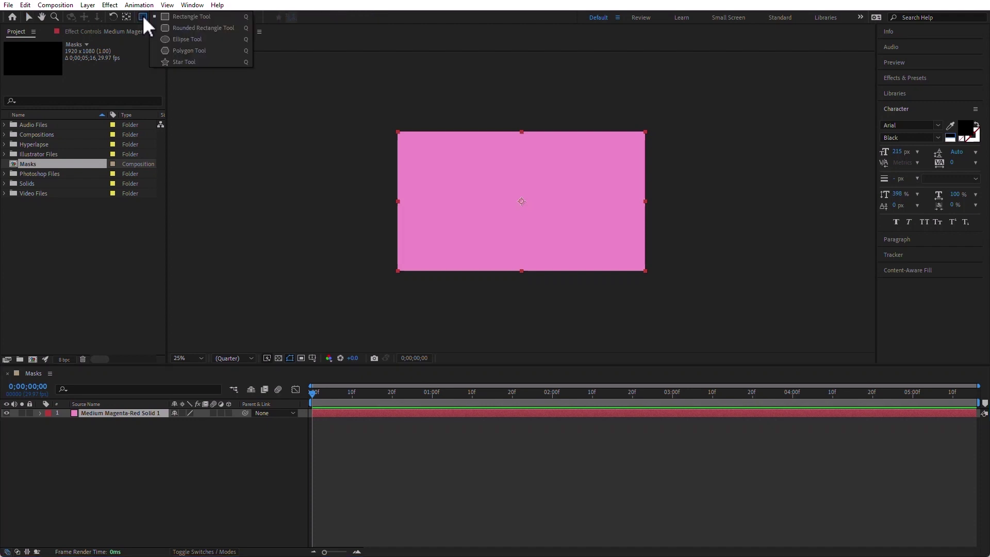
{"action": "left_click", "coordinate": [201, 19]}
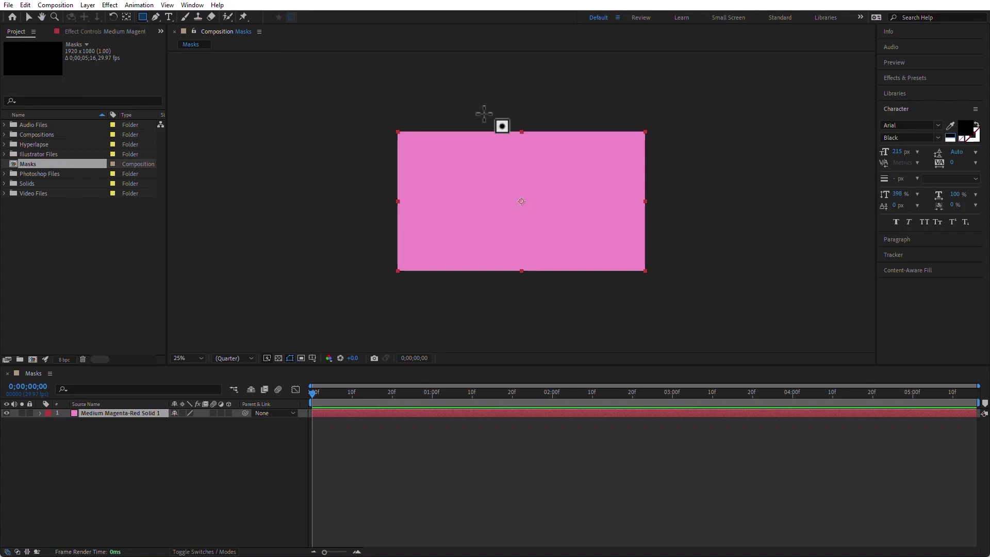
{"action": "left_click_drag", "start_coordinate": [451, 154], "coordinate": [544, 246]}
{"action": "left_click_drag", "start_coordinate": [544, 188], "coordinate": [551, 187]}
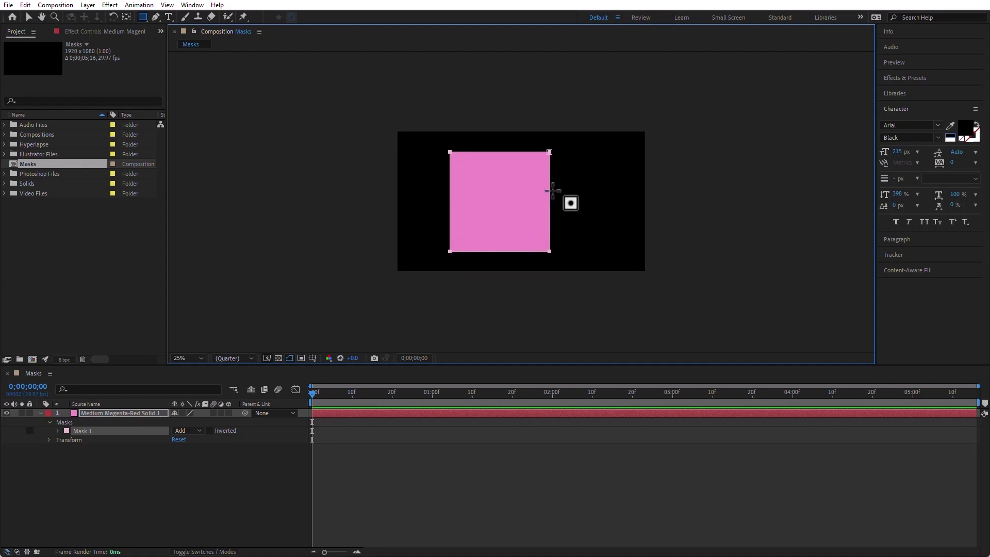
{"action": "key", "text": "ctrl+z"}
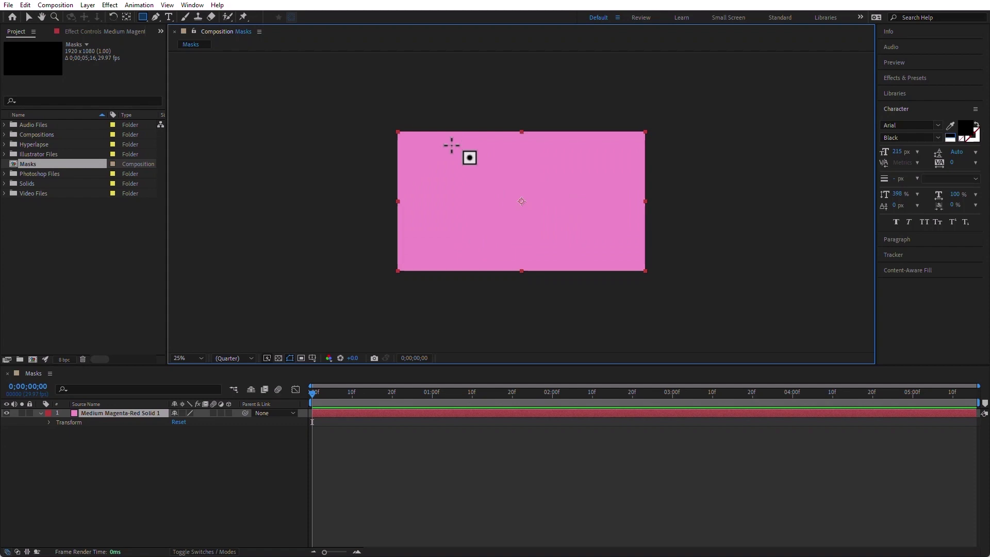
Step: Draw a smaller rectangular mask in the upper middle of the solid, repositioning it while it is being drawn
{"action": "mouse_move", "coordinate": [440, 147]}
{"action": "left_mouse_down"}
{"action": "mouse_move", "coordinate": [578, 202]}
{"action": "mouse_move", "coordinate": [581, 220]}
{"action": "mouse_move", "coordinate": [524, 205]}
{"action": "left_mouse_up"}
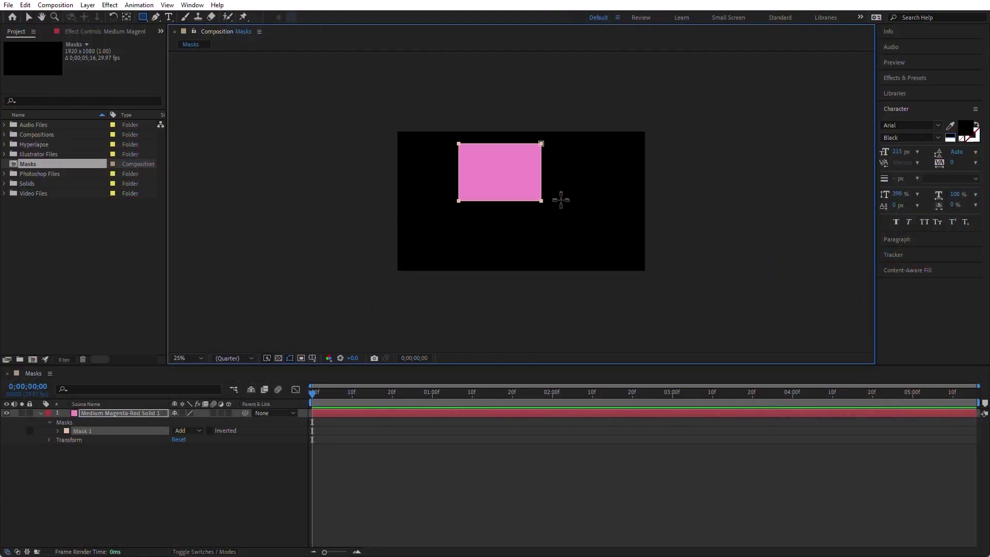
{"action": "left_click_drag", "start_coordinate": [561, 200], "coordinate": [541, 211]}
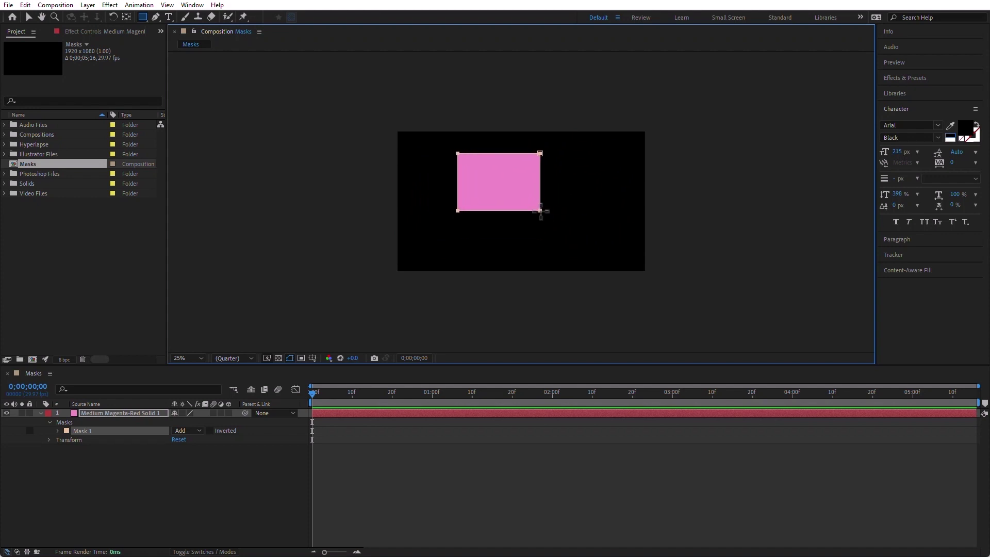
{"action": "mouse_move", "coordinate": [554, 217]}
{"action": "left_mouse_down"}
{"action": "mouse_move", "coordinate": [550, 206]}
{"action": "mouse_move", "coordinate": [574, 205]}
{"action": "mouse_move", "coordinate": [536, 202]}
{"action": "mouse_move", "coordinate": [565, 225]}
{"action": "mouse_move", "coordinate": [553, 225]}
{"action": "left_mouse_up"}
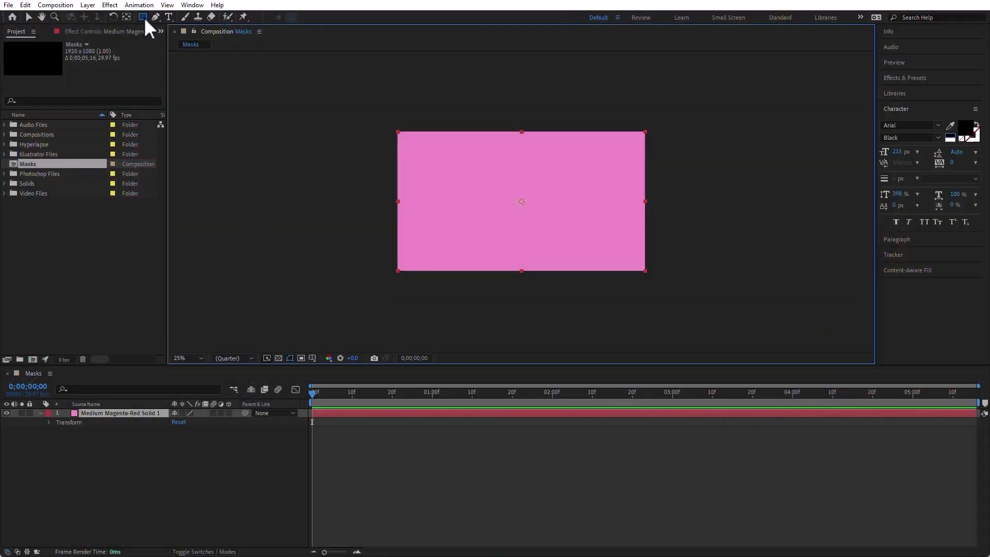
Step: Draw a wide rounded-rectangle mask on the solid, toggling its corners between square and fully rounded while drawing
{"action": "left_click", "coordinate": [143, 17]}
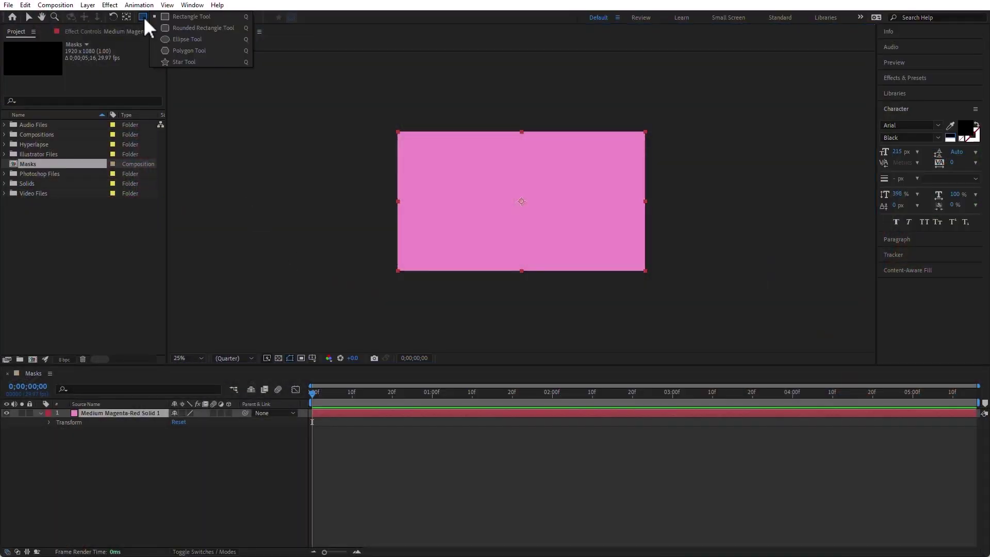
{"action": "left_click", "coordinate": [212, 27]}
{"action": "mouse_move", "coordinate": [435, 160]}
{"action": "left_mouse_down"}
{"action": "mouse_move", "coordinate": [541, 226]}
{"action": "mouse_move", "coordinate": [614, 234]}
{"action": "left_mouse_up"}
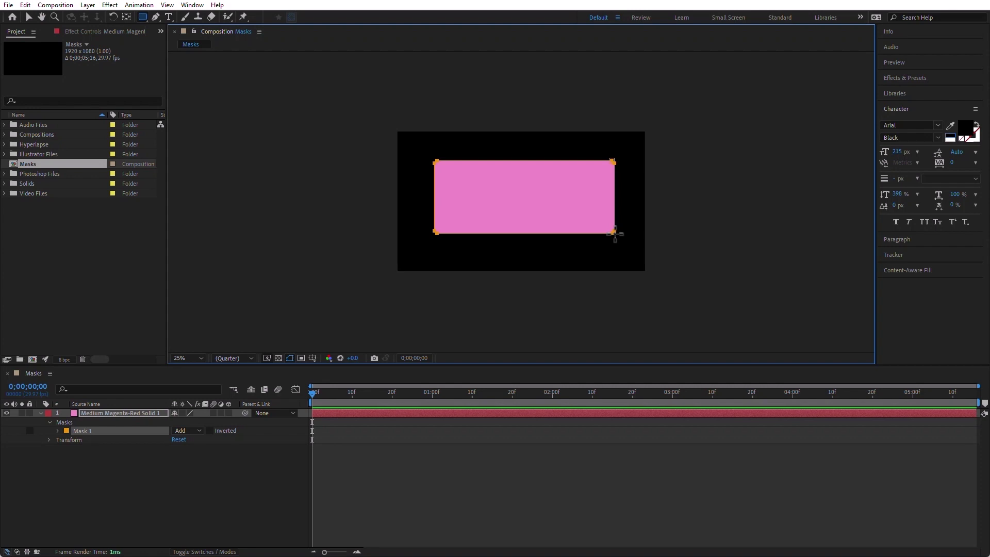
{"action": "key", "text": "Right"}
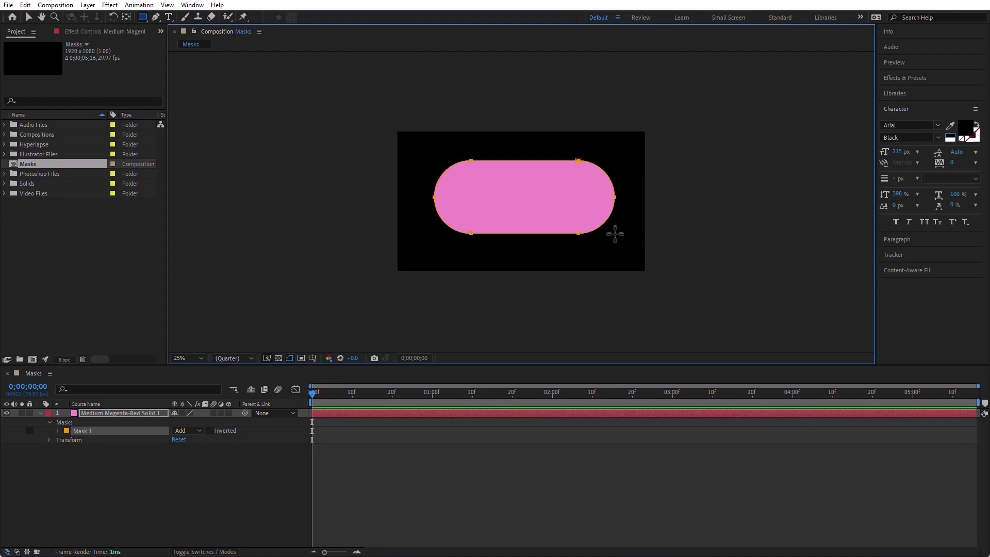
{"action": "key", "text": "Left"}
{"action": "key", "text": "Right"}
{"action": "key", "text": "Left"}
{"action": "key", "text": "Right"}
{"action": "key", "text": "Left"}
{"action": "key", "text": "Right"}
{"action": "mouse_move", "coordinate": [616, 234]}
{"action": "left_mouse_down"}
{"action": "mouse_move", "coordinate": [537, 227]}
{"action": "mouse_move", "coordinate": [622, 223]}
{"action": "mouse_move", "coordinate": [510, 230]}
{"action": "mouse_move", "coordinate": [630, 223]}
{"action": "mouse_move", "coordinate": [535, 227]}
{"action": "mouse_move", "coordinate": [604, 217]}
{"action": "mouse_move", "coordinate": [617, 247]}
{"action": "mouse_move", "coordinate": [605, 204]}
{"action": "mouse_move", "coordinate": [604, 219]}
{"action": "left_mouse_up"}
{"action": "key", "text": "Left"}
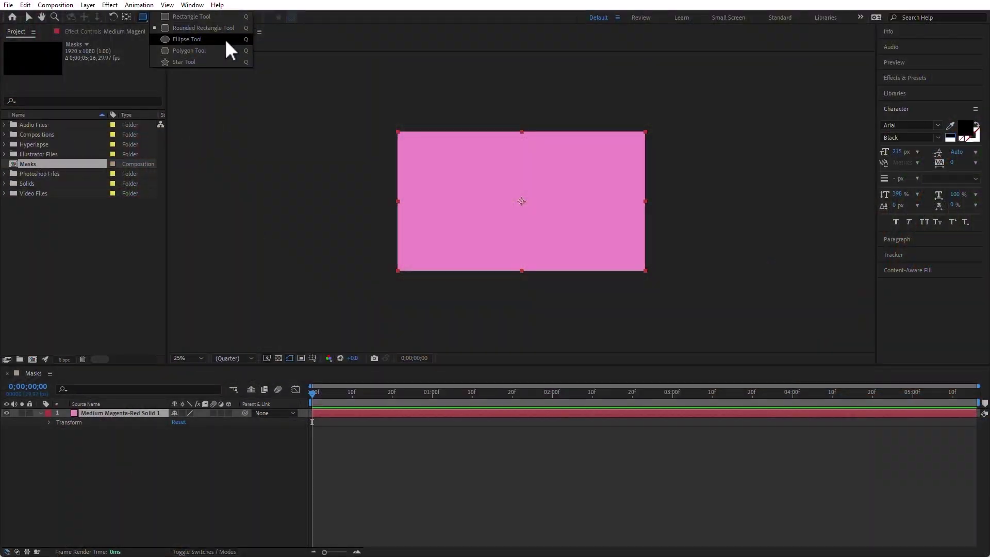
Step: Draw a circular mask on the left half of the solid with the Ellipse tool and delete it
{"action": "left_click", "coordinate": [225, 39]}
{"action": "mouse_move", "coordinate": [449, 150]}
{"action": "left_mouse_down"}
{"action": "mouse_move", "coordinate": [566, 219]}
{"action": "mouse_move", "coordinate": [510, 184]}
{"action": "mouse_move", "coordinate": [521, 177]}
{"action": "mouse_move", "coordinate": [535, 187]}
{"action": "left_mouse_up"}
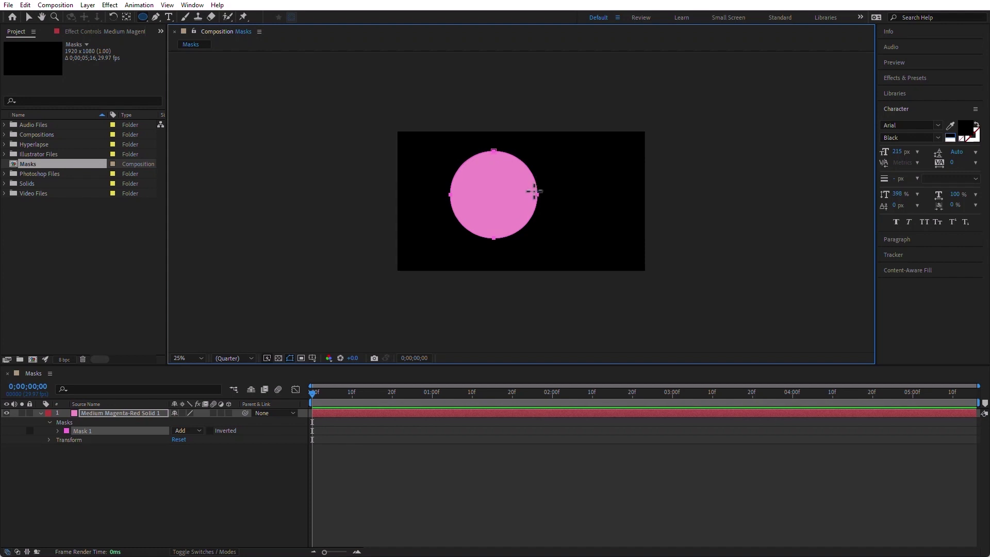
{"action": "key", "text": "Delete"}
Step: Draw a polygon mask in the middle of the solid, changing its number of sides to six and down to three
{"action": "left_click_drag", "start_coordinate": [142, 16], "coordinate": [212, 49]}
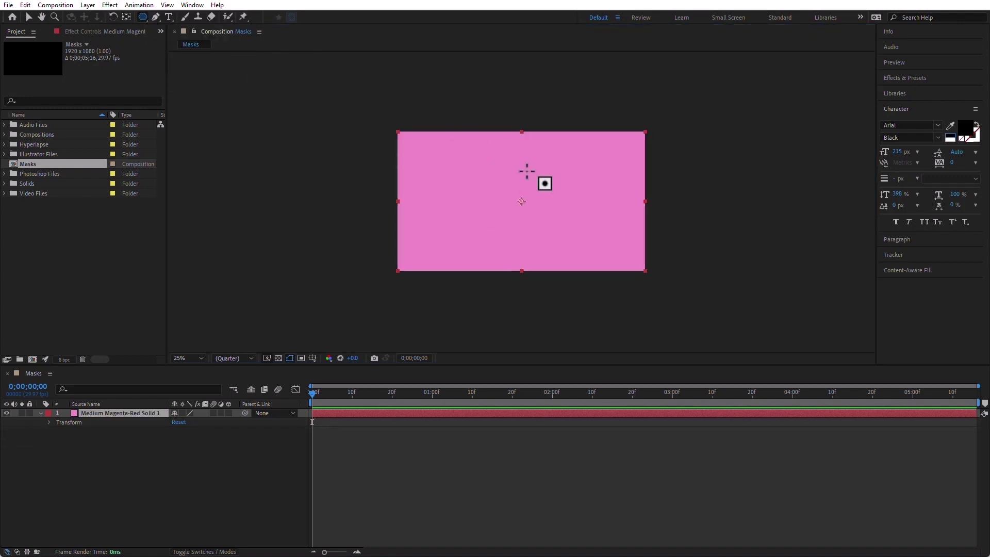
{"action": "left_click_drag", "start_coordinate": [464, 159], "coordinate": [559, 249]}
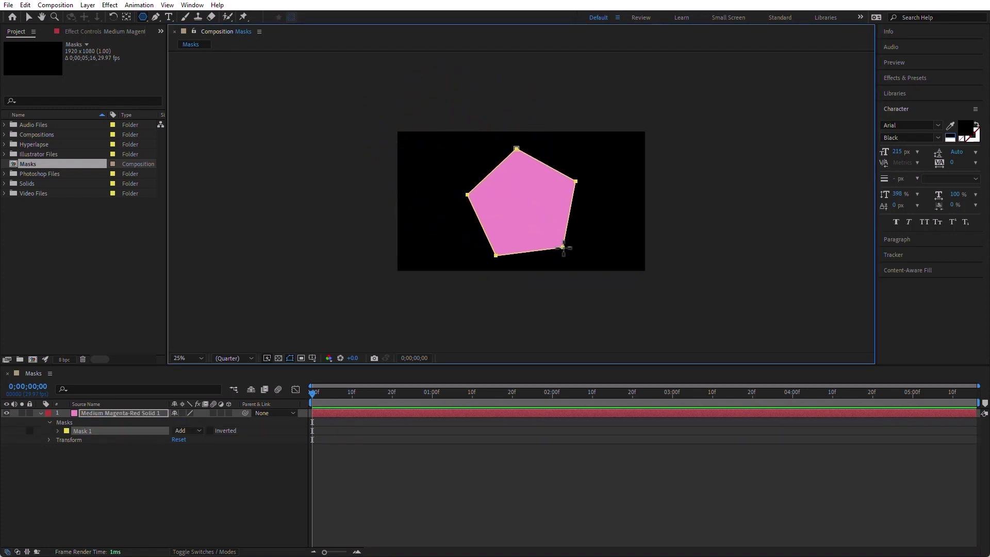
{"action": "key", "text": "Up"}
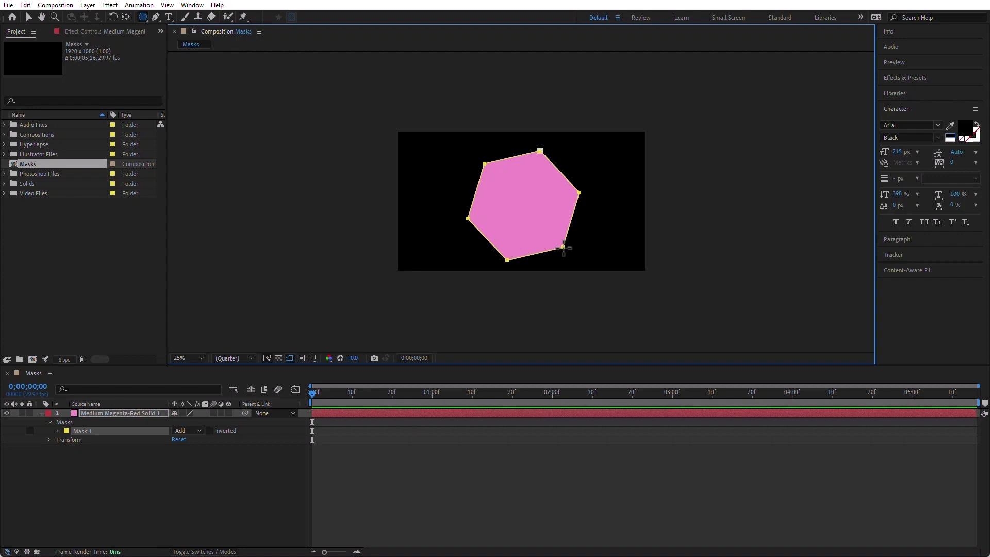
{"action": "left_click_drag", "start_coordinate": [556, 247], "coordinate": [552, 219]}
{"action": "key", "text": "Down"}
{"action": "key", "text": "Down"}
{"action": "key", "text": "Down"}
{"action": "key", "text": "Up"}
{"action": "key", "text": "Down"}
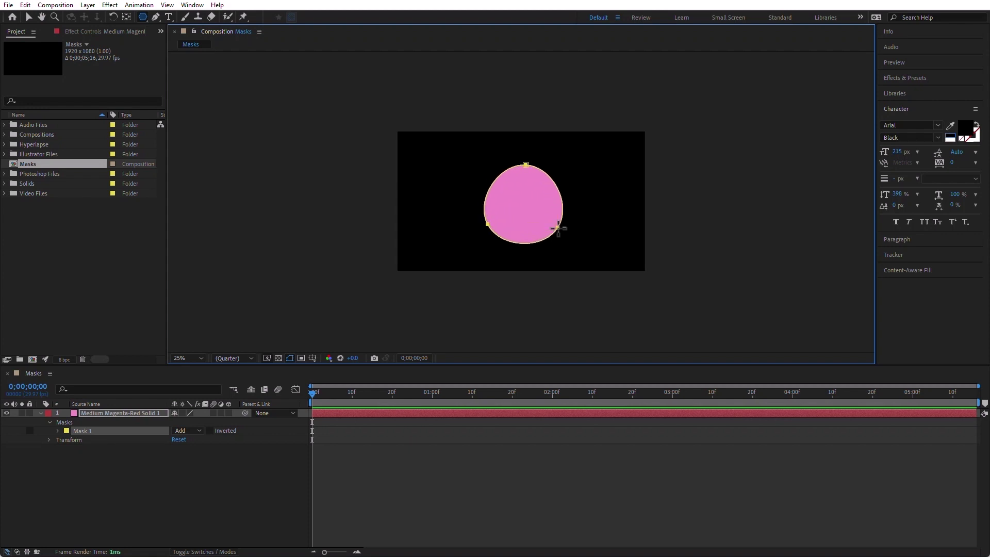
Step: Vary the size and roundness of the three-sided mask until it forms looping petals, and delete the mask
{"action": "left_click_drag", "start_coordinate": [558, 228], "coordinate": [536, 211]}
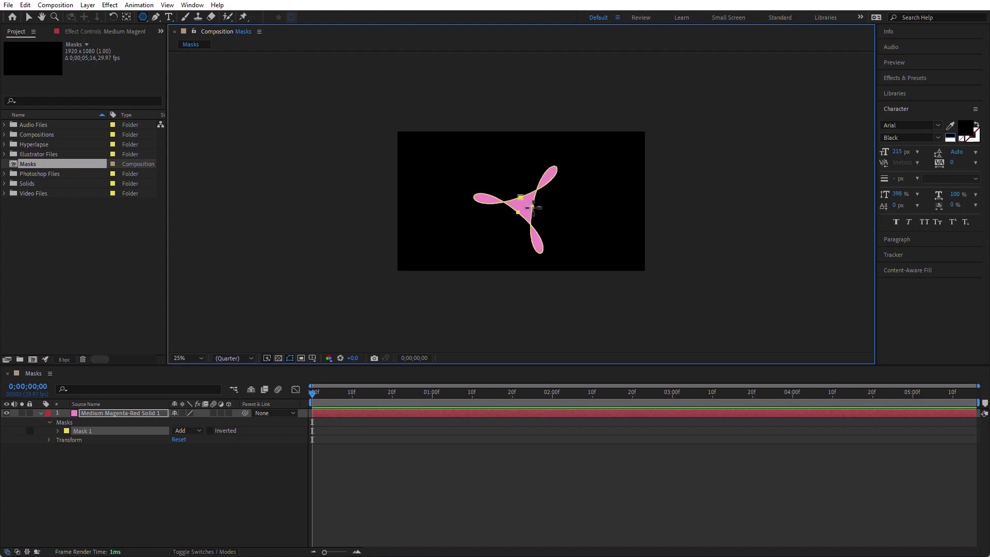
{"action": "mouse_move", "coordinate": [532, 207]}
{"action": "left_mouse_down"}
{"action": "mouse_move", "coordinate": [548, 201]}
{"action": "mouse_move", "coordinate": [525, 209]}
{"action": "mouse_move", "coordinate": [509, 194]}
{"action": "mouse_move", "coordinate": [546, 218]}
{"action": "mouse_move", "coordinate": [520, 216]}
{"action": "mouse_move", "coordinate": [539, 208]}
{"action": "mouse_move", "coordinate": [530, 208]}
{"action": "left_mouse_up"}
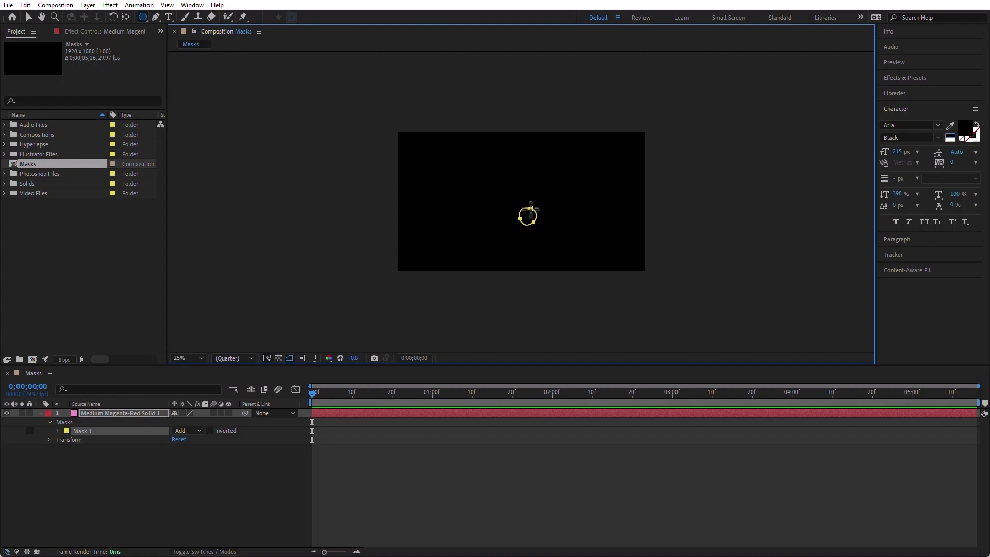
{"action": "key", "text": "alt+KP_Add"}
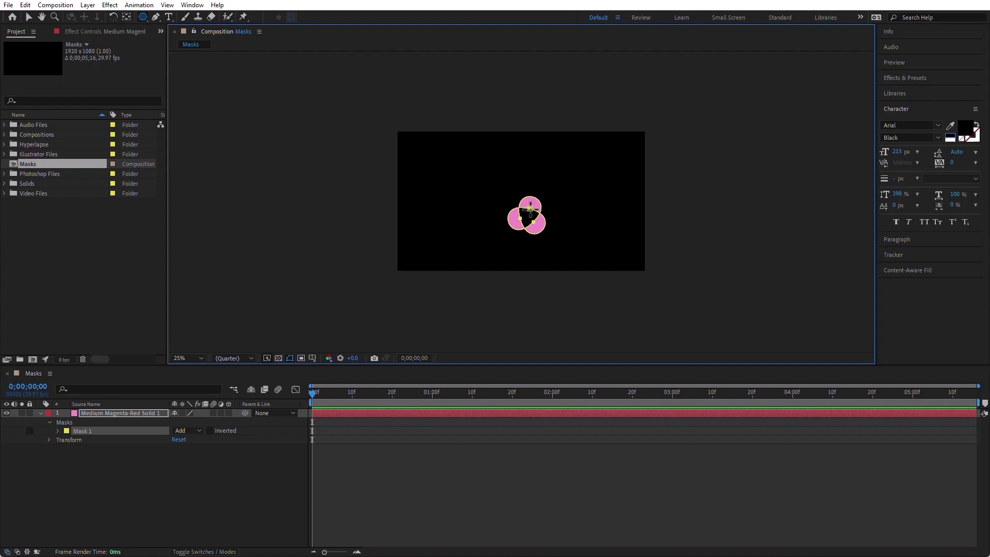
{"action": "key", "text": "alt+KP_Subtract"}
{"action": "key", "text": "KP_Subtract"}
{"action": "key", "text": "alt+KP_Add"}
{"action": "key", "text": "alt+KP_Add"}
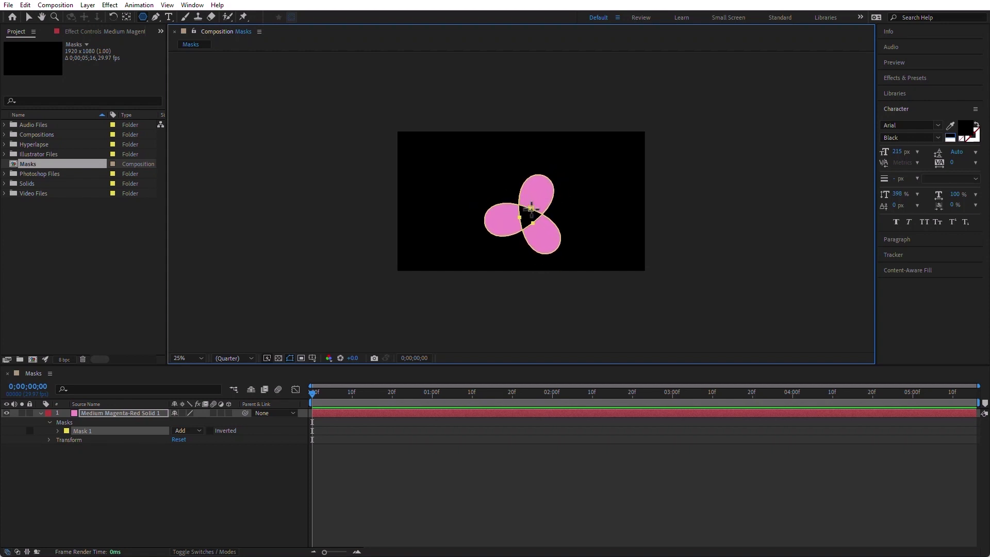
{"action": "key", "text": "Delete"}
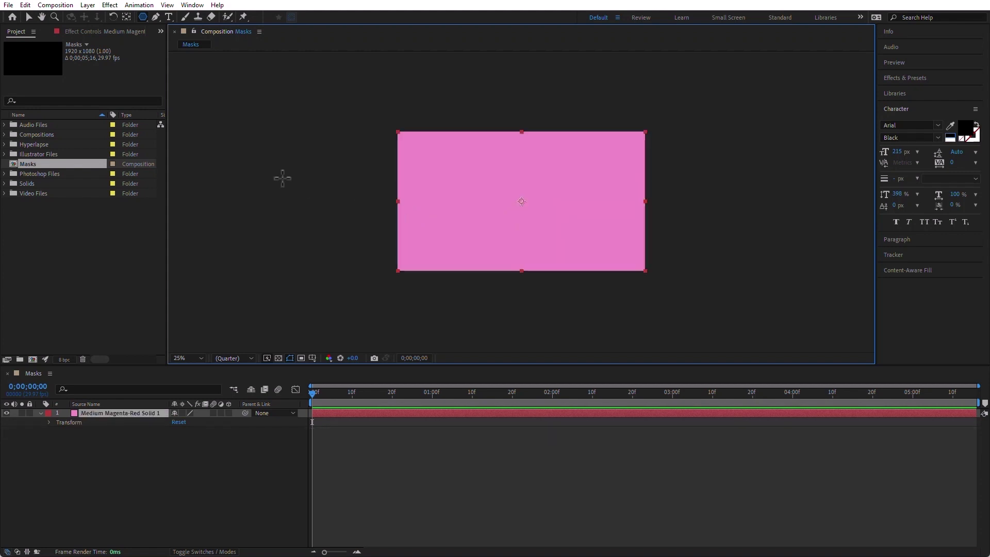
Step: Draw another polygon mask near the solid's center, raising and lowering its number of sides while drawing, and delete it
{"action": "key", "text": "q"}
{"action": "left_click_drag", "start_coordinate": [491, 181], "coordinate": [540, 221]}
{"action": "key", "text": "Up"}
{"action": "key", "text": "Up"}
{"action": "key", "text": "Up"}
{"action": "key", "text": "Up"}
{"action": "key", "text": "Up"}
{"action": "key", "text": "Up"}
{"action": "key", "text": "Up"}
{"action": "key", "text": "Up"}
{"action": "key", "text": "Up"}
{"action": "key", "text": "Down"}
{"action": "key", "text": "Down"}
{"action": "key", "text": "Down"}
{"action": "key", "text": "Down"}
{"action": "key", "text": "Down"}
{"action": "key", "text": "Down"}
{"action": "key", "text": "Down"}
{"action": "key", "text": "Down"}
{"action": "key", "text": "Down"}
{"action": "key", "text": "Up"}
{"action": "key", "text": "Up"}
{"action": "key", "text": "Up"}
{"action": "key", "text": "Up"}
{"action": "key", "text": "Up"}
{"action": "key", "text": "Up"}
{"action": "key", "text": "Up"}
{"action": "key", "text": "Up"}
{"action": "key", "text": "Up"}
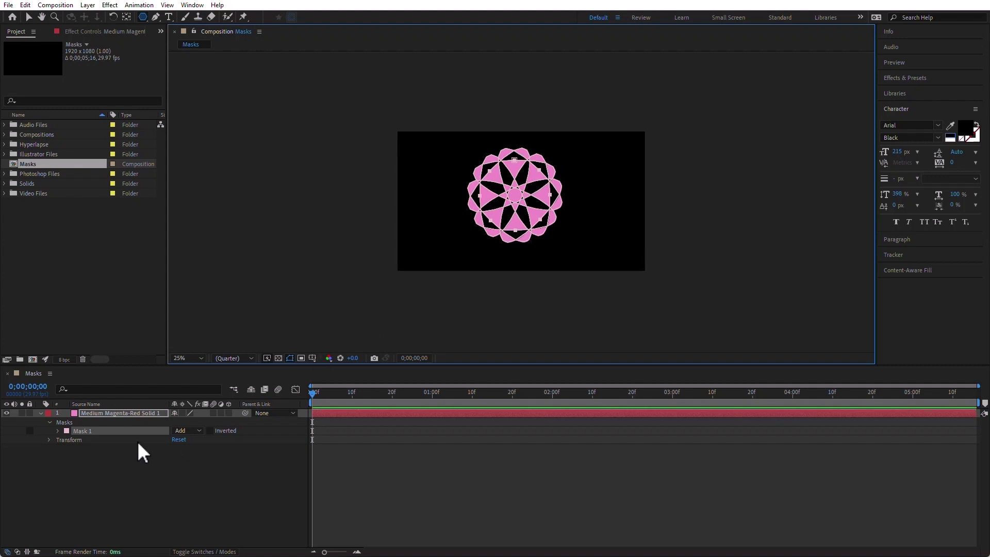
{"action": "left_click", "coordinate": [71, 424]}
{"action": "key", "text": "Delete"}
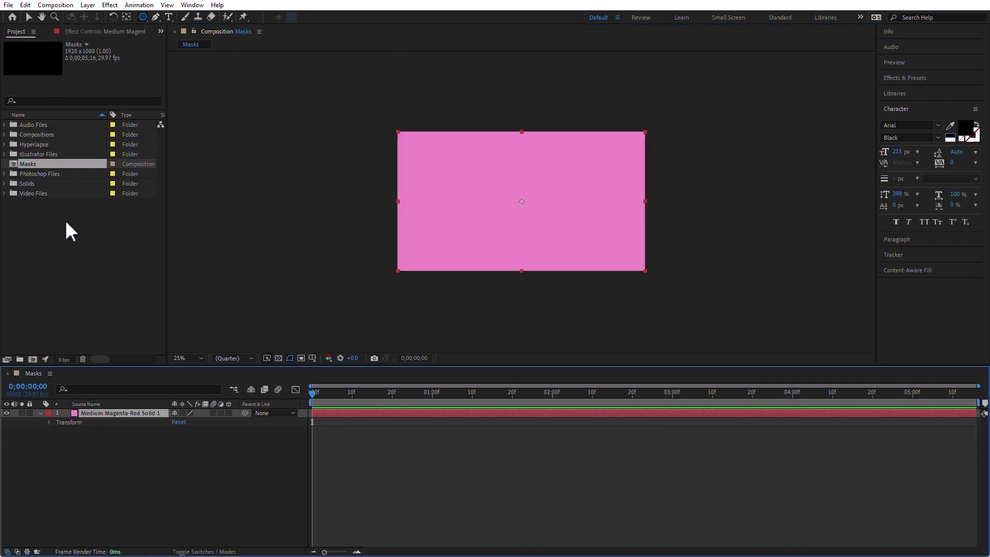
Step: Add a pentagon mask automatically fitted to the full solid with the Polygon tool and delete it
{"action": "double_click", "coordinate": [144, 16]}
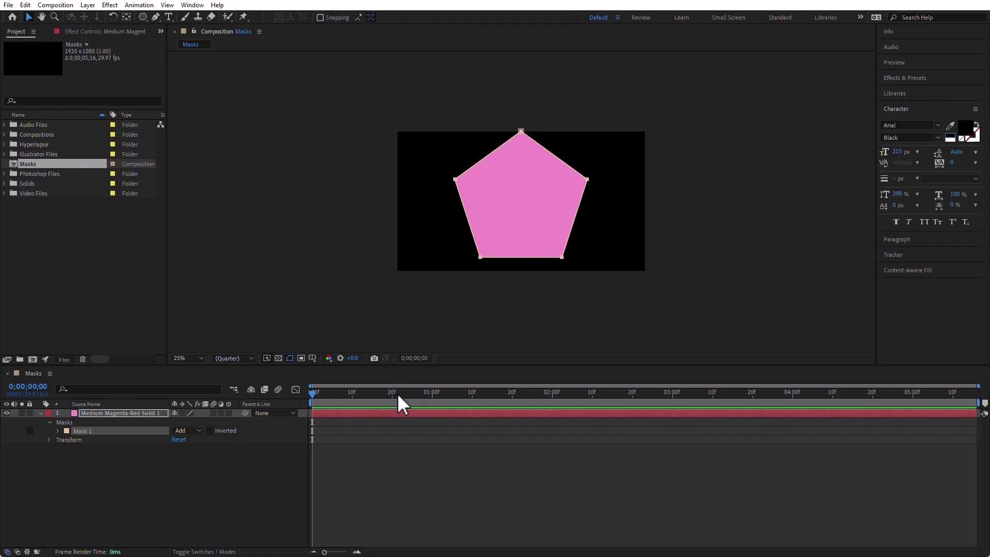
{"action": "left_click", "coordinate": [107, 432]}
{"action": "key", "text": "Delete"}
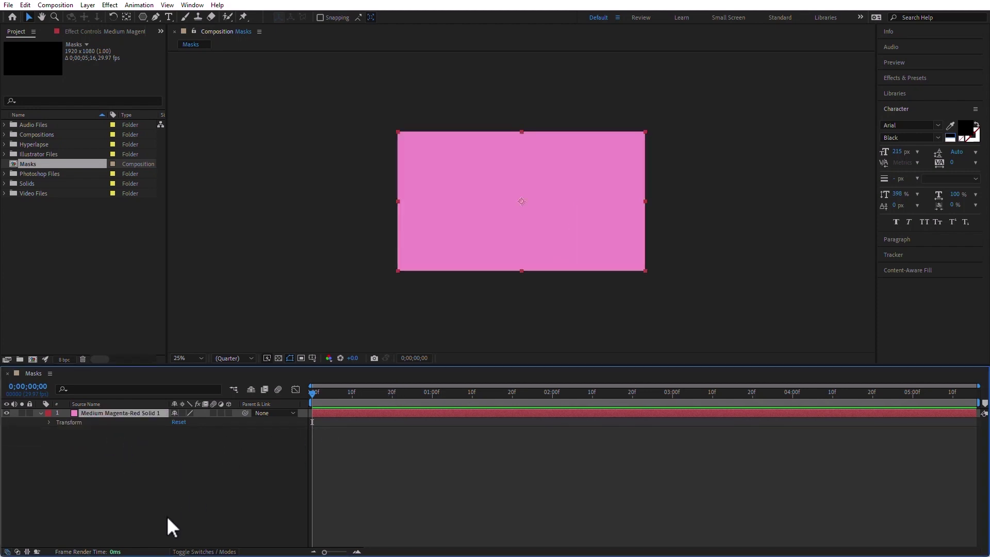
Step: Draw a star mask at the solid's center, setting it to 13 points and lengthening them while keeping the inner radius
{"action": "left_click_drag", "start_coordinate": [144, 17], "coordinate": [222, 64]}
{"action": "mouse_move", "coordinate": [511, 200]}
{"action": "left_mouse_down"}
{"action": "mouse_move", "coordinate": [544, 238]}
{"action": "mouse_move", "coordinate": [528, 215]}
{"action": "left_mouse_up"}
{"action": "key", "text": "Down"}
{"action": "key", "text": "Down"}
{"action": "key", "text": "Down"}
{"action": "key", "text": "Down"}
{"action": "key", "text": "Down"}
{"action": "key", "text": "Down"}
{"action": "key", "text": "Down"}
{"action": "key", "text": "Down"}
{"action": "key", "text": "Up"}
{"action": "key", "text": "Up"}
{"action": "key", "text": "Up"}
{"action": "key", "text": "Up"}
{"action": "key", "text": "Up"}
{"action": "key", "text": "Up"}
{"action": "key", "text": "Up"}
{"action": "key", "text": "Up"}
{"action": "key", "text": "Up"}
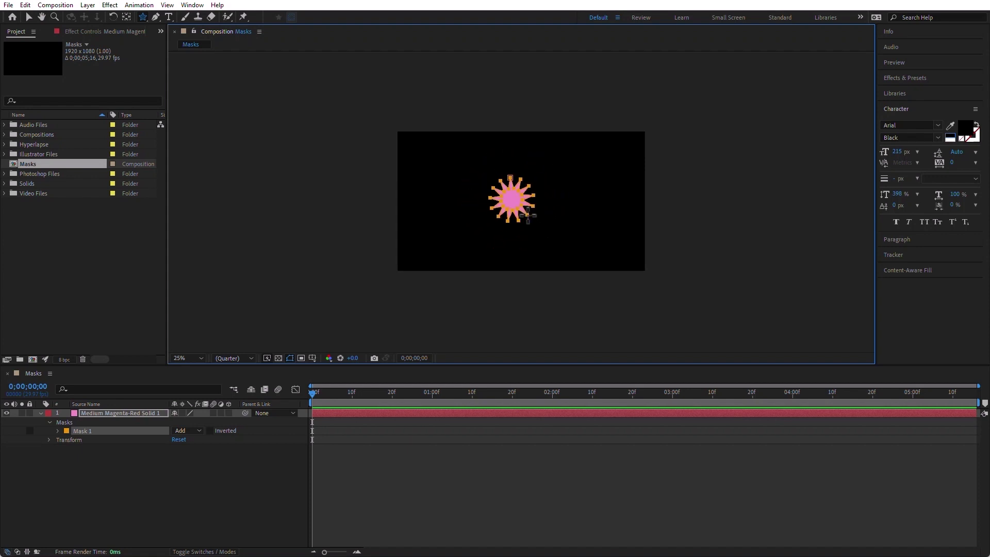
{"action": "mouse_move", "coordinate": [528, 216]}
{"action": "left_mouse_down"}
{"action": "mouse_move", "coordinate": [568, 239]}
{"action": "mouse_move", "coordinate": [553, 232]}
{"action": "left_mouse_up"}
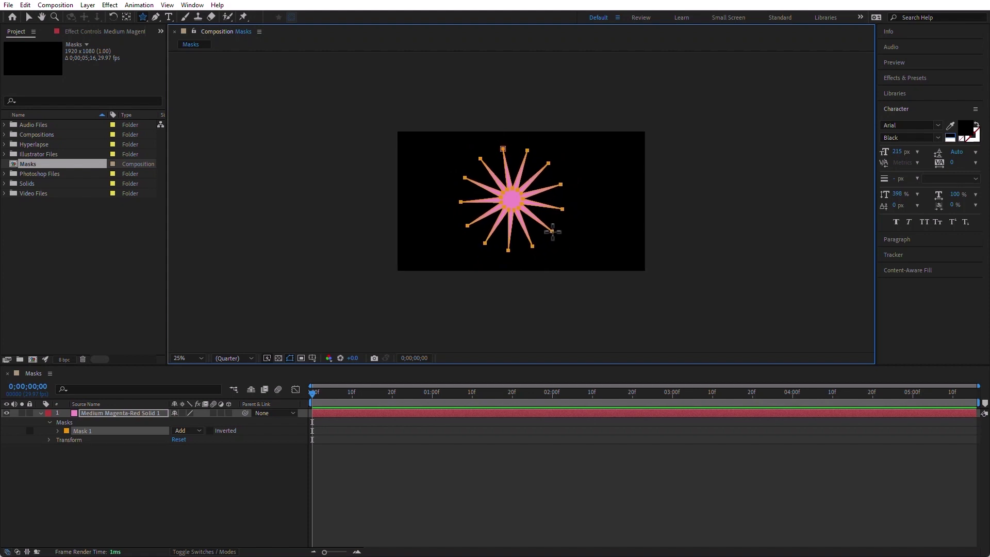
Step: Vary the roundness of the star's points while drawing, and delete the star mask from the solid
{"action": "key", "text": "Page_Up"}
{"action": "key", "text": "Page_Up"}
{"action": "key", "text": "Page_Up"}
{"action": "key", "text": "Page_Up"}
{"action": "key", "text": "Page_Up"}
{"action": "key", "text": "Page_Up"}
{"action": "left_click_drag", "start_coordinate": [553, 231], "coordinate": [553, 230]}
{"action": "key", "text": "Page_Down"}
{"action": "key", "text": "Page_Down"}
{"action": "key", "text": "Page_Down"}
{"action": "key", "text": "Page_Down"}
{"action": "key", "text": "Page_Down"}
{"action": "key", "text": "Page_Down"}
{"action": "key", "text": "Page_Up"}
{"action": "key", "text": "Page_Up"}
{"action": "key", "text": "Page_Up"}
{"action": "key", "text": "Page_Up"}
{"action": "key", "text": "Page_Up"}
{"action": "key", "text": "Page_Up"}
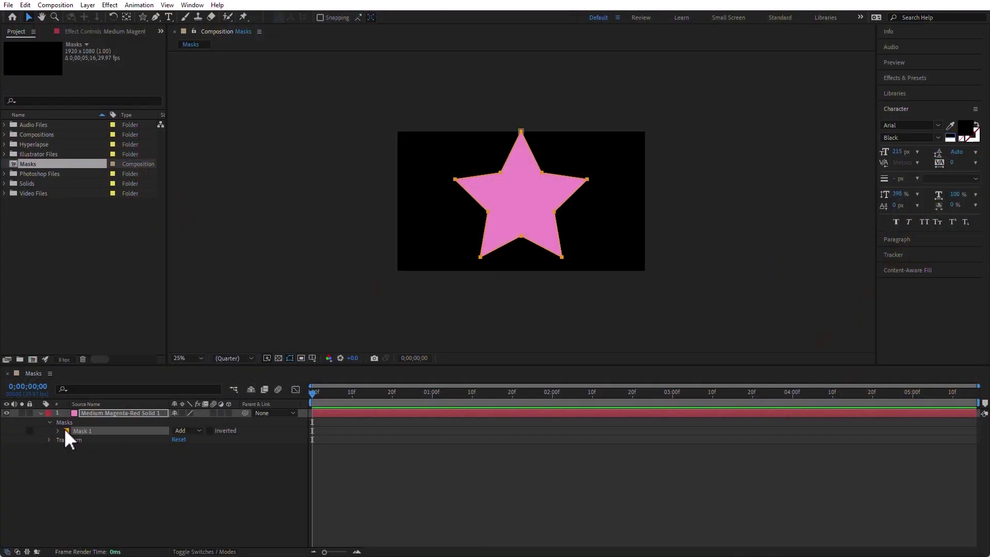
{"action": "left_click", "coordinate": [76, 432]}
{"action": "key", "text": "Delete"}
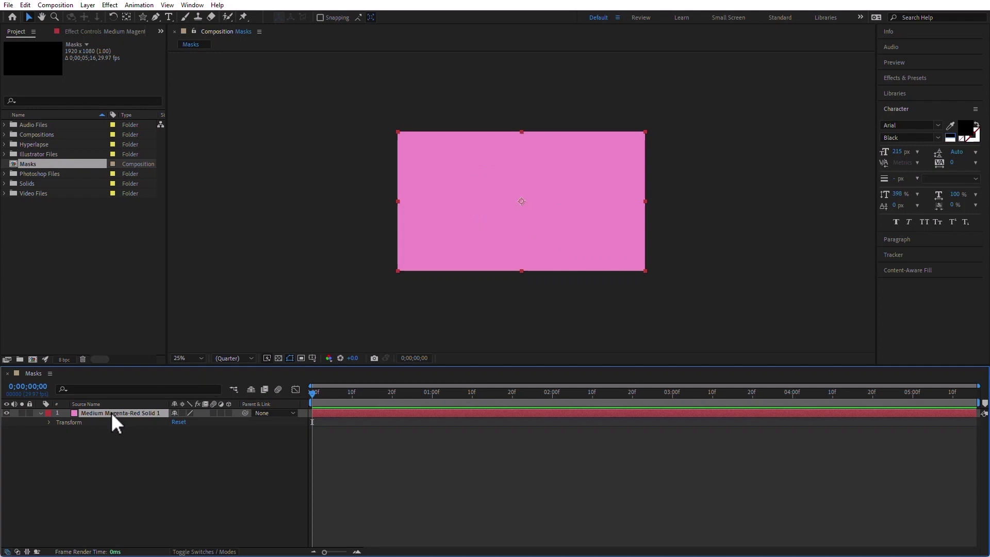
Step: Delete the magenta solid layer and create a comp-size solid in royal blue
{"action": "key", "text": "Delete"}
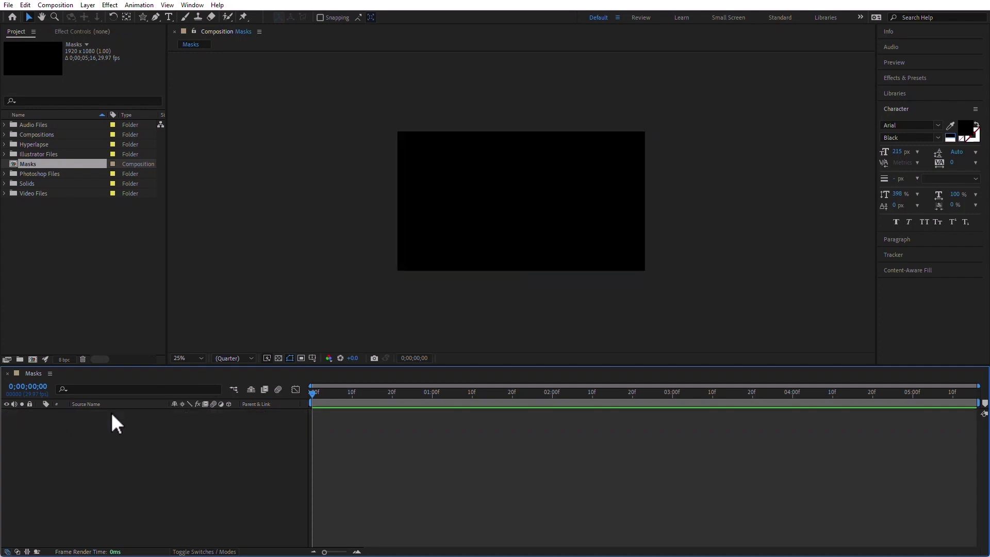
{"action": "key", "text": "ctrl+y"}
{"action": "left_click", "coordinate": [436, 304]}
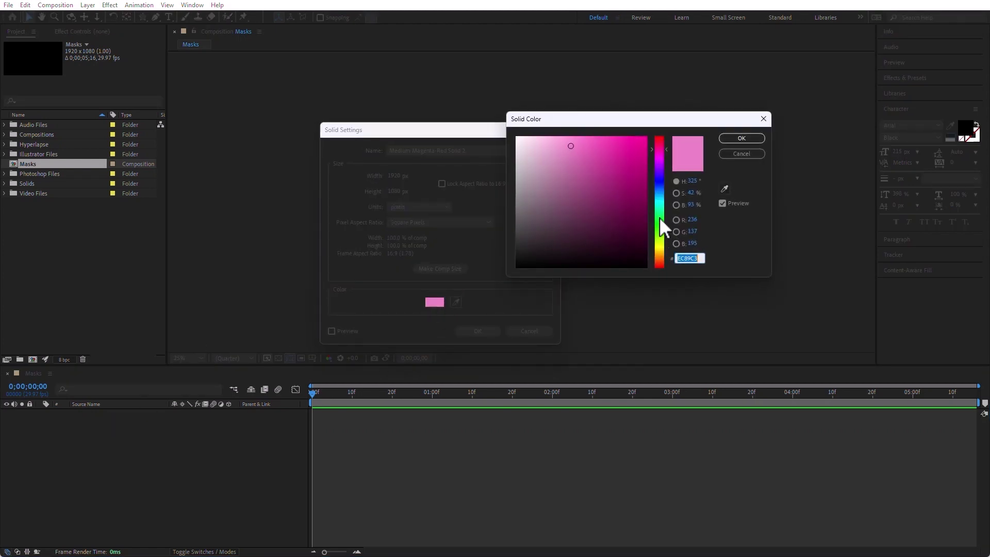
{"action": "left_click", "coordinate": [660, 189]}
{"action": "left_click", "coordinate": [638, 174]}
{"action": "left_click_drag", "start_coordinate": [644, 162], "coordinate": [648, 160]}
{"action": "left_click", "coordinate": [738, 138]}
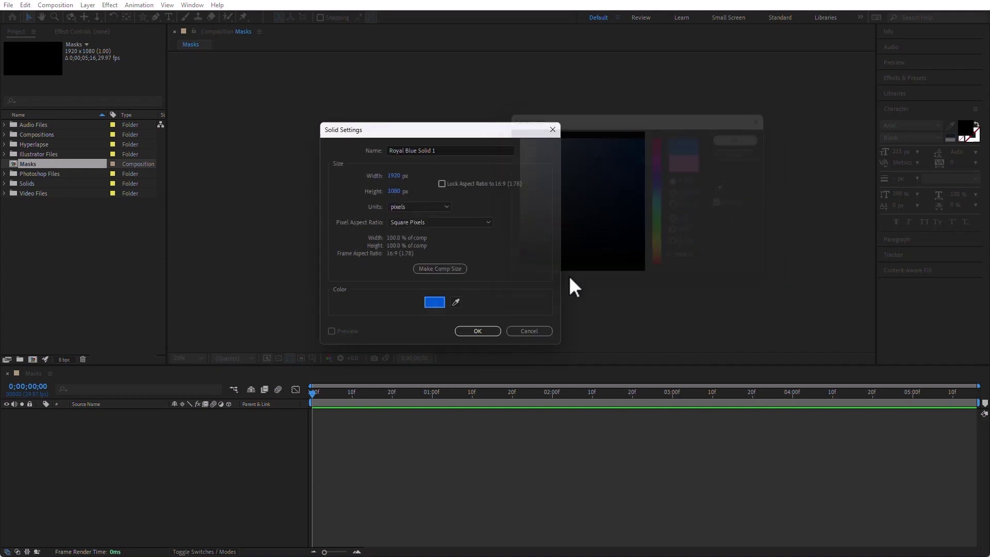
{"action": "left_click", "coordinate": [483, 332]}
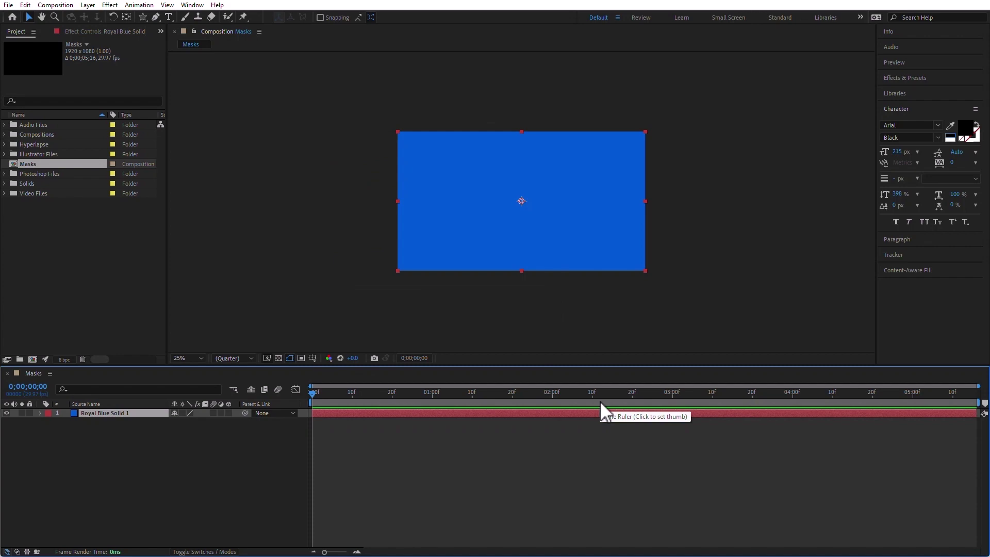
Step: Draw an open mask path of three rounded arches across the blue solid with the Pen tool
{"action": "left_click", "coordinate": [157, 17]}
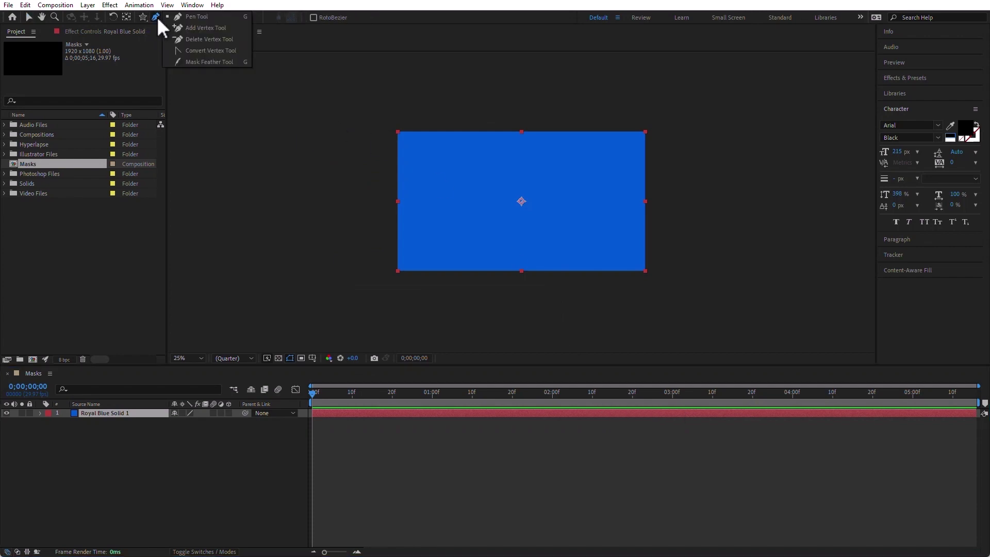
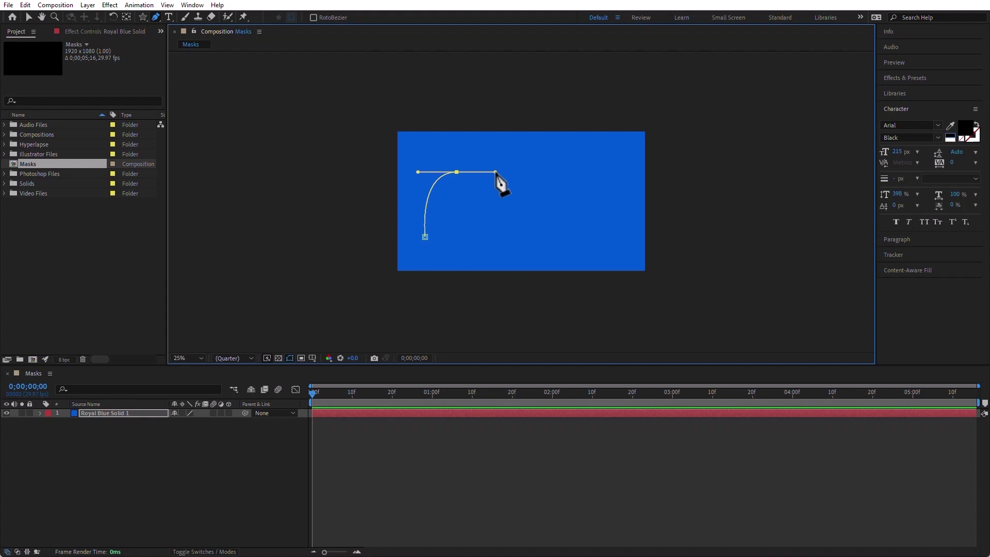
{"action": "left_click_drag", "start_coordinate": [496, 172], "coordinate": [476, 172]}
{"action": "left_click", "coordinate": [489, 239]}
{"action": "left_click_drag", "start_coordinate": [515, 171], "coordinate": [607, 173]}
{"action": "left_click", "coordinate": [553, 234]}
{"action": "left_click", "coordinate": [621, 241]}
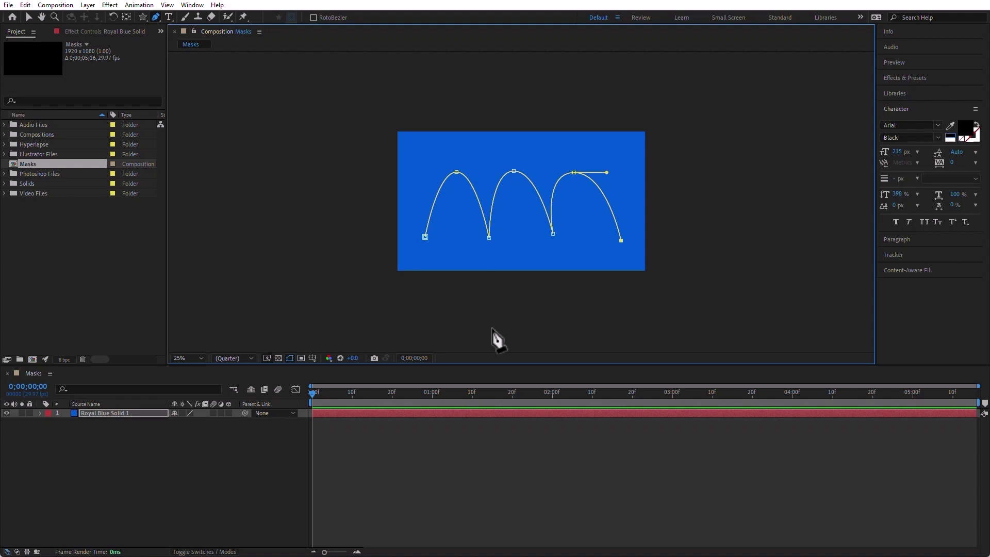
Step: Undo the three-arch mask path point by point until the solid has no mask
{"action": "key", "text": "ctrl+z"}
{"action": "key", "text": "ctrl+z"}
{"action": "key", "text": "ctrl+z"}
{"action": "key", "text": "ctrl+z"}
{"action": "key", "text": "ctrl+z"}
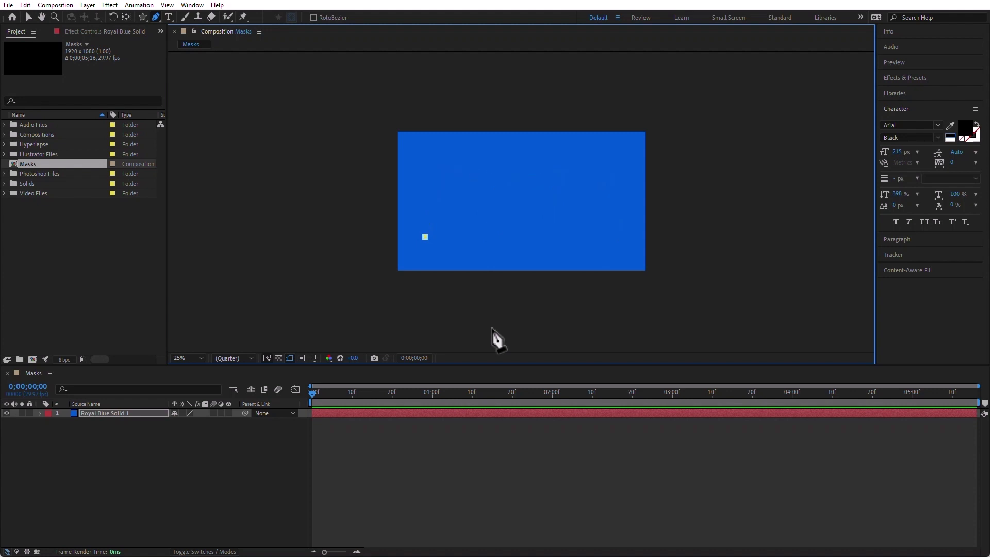
{"action": "key", "text": "ctrl+z"}
Step: Draw another open path of three arches from the solid's lower-left area, with smooth peaks and corner points between them
{"action": "left_click", "coordinate": [414, 247]}
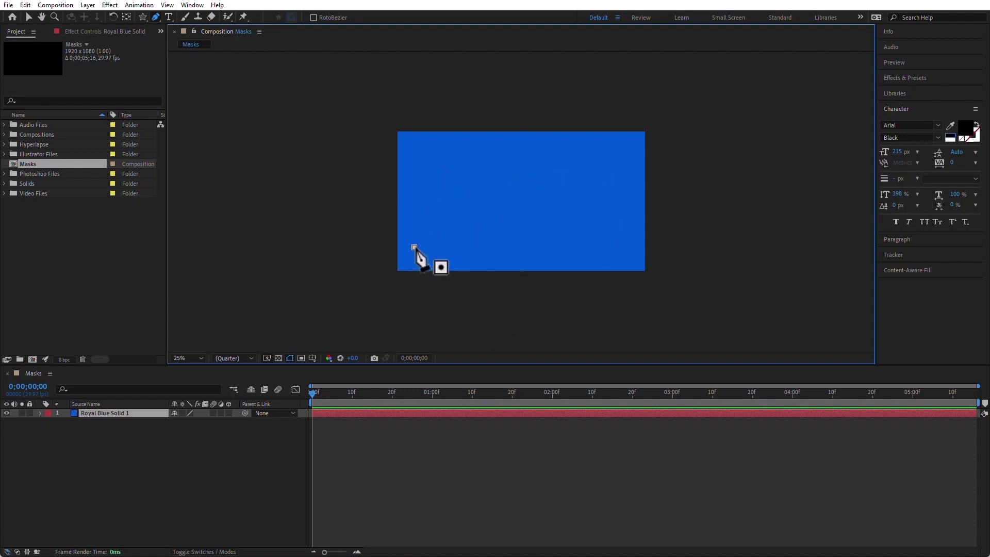
{"action": "left_click_drag", "start_coordinate": [440, 183], "coordinate": [611, 182]}
{"action": "left_click", "coordinate": [476, 246]}
{"action": "left_click", "coordinate": [617, 241]}
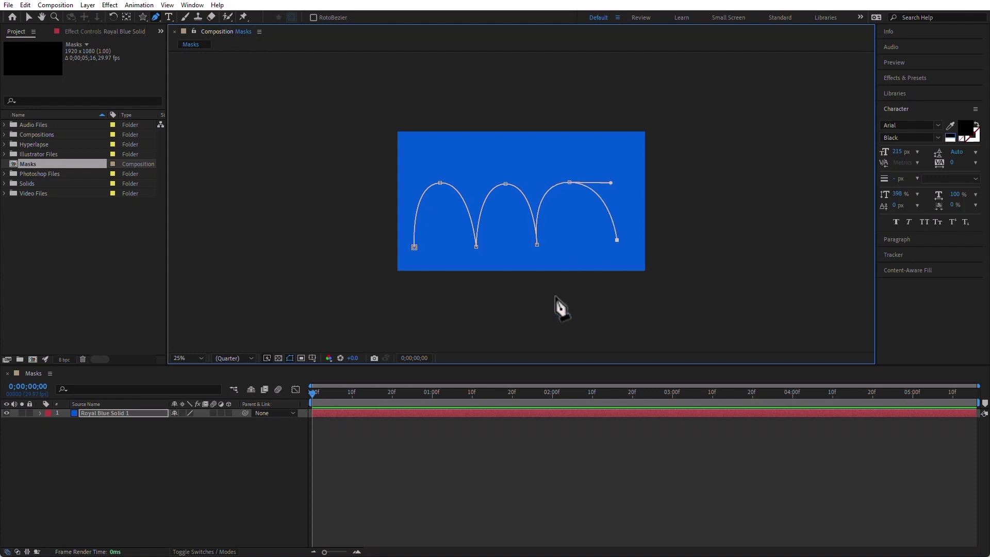
Step: Undo the second arched path back to its starting point
{"action": "key", "text": "ctrl+z"}
{"action": "key", "text": "ctrl+z"}
{"action": "key", "text": "ctrl+z"}
{"action": "key", "text": "ctrl+z"}
{"action": "key", "text": "ctrl+z"}
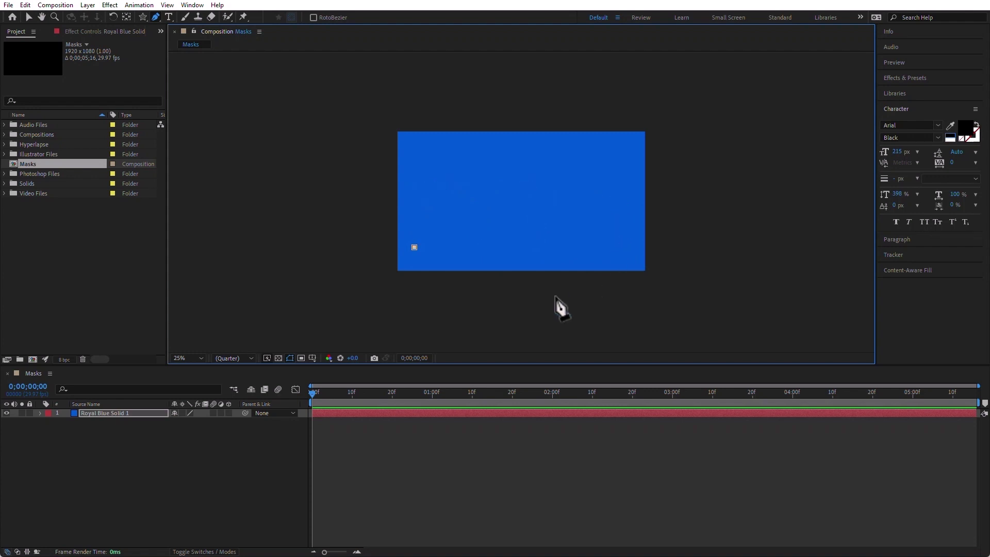
Step: Draw an open path with looped peaks by pulling each peak's handles backward, placing corner points between the peaks
{"action": "left_click", "coordinate": [418, 243]}
{"action": "left_click_drag", "start_coordinate": [467, 187], "coordinate": [439, 187]}
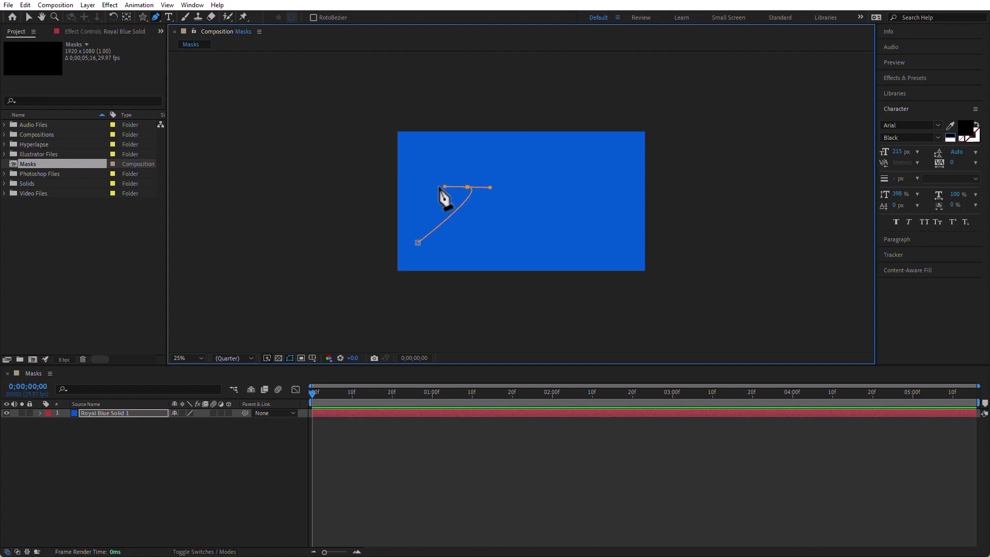
{"action": "left_click", "coordinate": [506, 246]}
{"action": "left_click", "coordinate": [554, 186]}
{"action": "left_click_drag", "start_coordinate": [554, 187], "coordinate": [521, 186]}
{"action": "left_click", "coordinate": [578, 245]}
{"action": "left_click", "coordinate": [621, 190]}
{"action": "left_click_drag", "start_coordinate": [622, 191], "coordinate": [577, 188]}
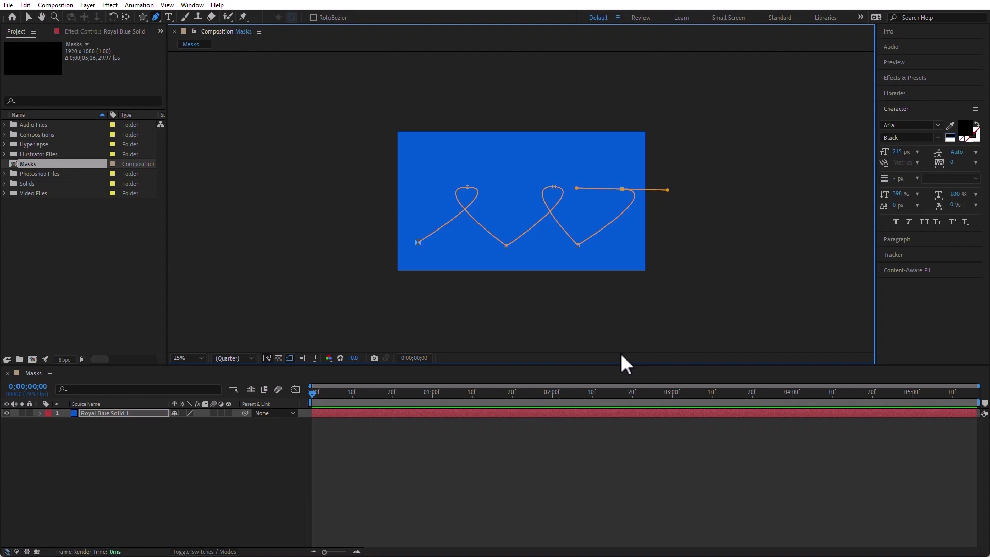
Step: Undo the looped path back to its first point
{"action": "key", "text": "ctrl+z"}
{"action": "key", "text": "ctrl+z"}
{"action": "key", "text": "ctrl+z"}
{"action": "key", "text": "ctrl+z"}
{"action": "key", "text": "ctrl+z"}
{"action": "key", "text": "ctrl+z"}
{"action": "key", "text": "ctrl+z"}
{"action": "key", "text": "ctrl+z"}
{"action": "key", "text": "ctrl+z"}
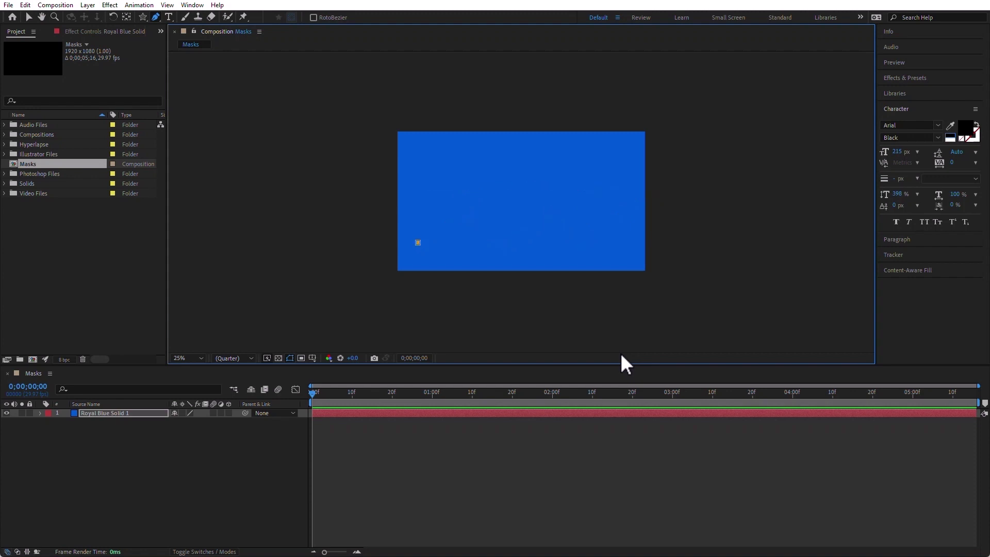
Step: Draw a wavy open path of five peaks with handles pulled downward, separated by corner points at the valleys
{"action": "left_click", "coordinate": [415, 239]}
{"action": "left_click_drag", "start_coordinate": [446, 174], "coordinate": [444, 204]}
{"action": "left_click", "coordinate": [462, 241]}
{"action": "left_click_drag", "start_coordinate": [484, 169], "coordinate": [518, 194]}
{"action": "left_click", "coordinate": [501, 233]}
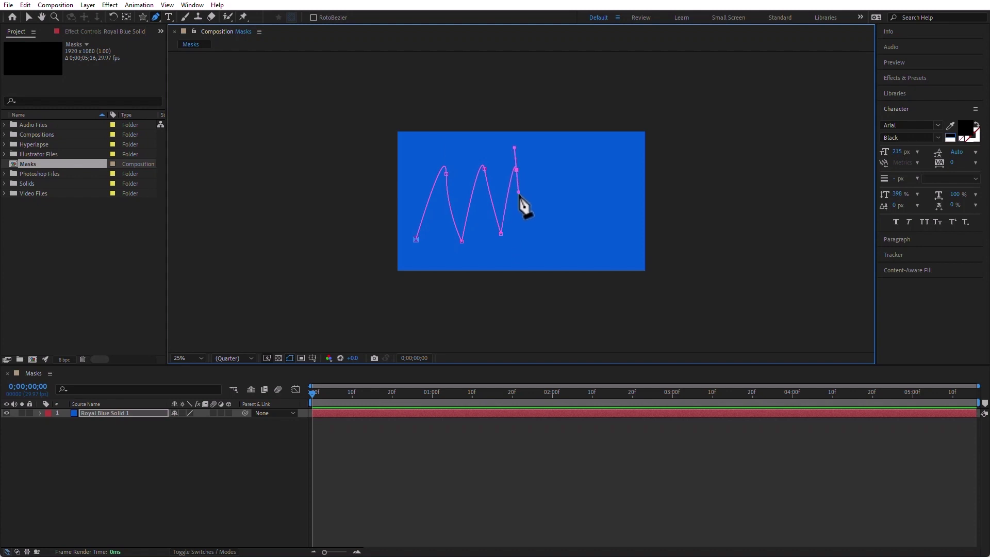
{"action": "left_click", "coordinate": [529, 227]}
{"action": "left_click_drag", "start_coordinate": [550, 164], "coordinate": [552, 190]}
{"action": "left_click", "coordinate": [564, 237]}
{"action": "left_click_drag", "start_coordinate": [587, 157], "coordinate": [591, 180]}
Step: Undo the five-peak path completely, leaving the solid unmasked
{"action": "key", "text": "ctrl+z"}
{"action": "key", "text": "ctrl+z"}
{"action": "key", "text": "ctrl+z"}
{"action": "key", "text": "ctrl+z"}
{"action": "key", "text": "ctrl+z"}
{"action": "key", "text": "ctrl+z"}
{"action": "key", "text": "ctrl+z"}
{"action": "key", "text": "ctrl+z"}
{"action": "key", "text": "ctrl+z"}
{"action": "key", "text": "ctrl+z"}
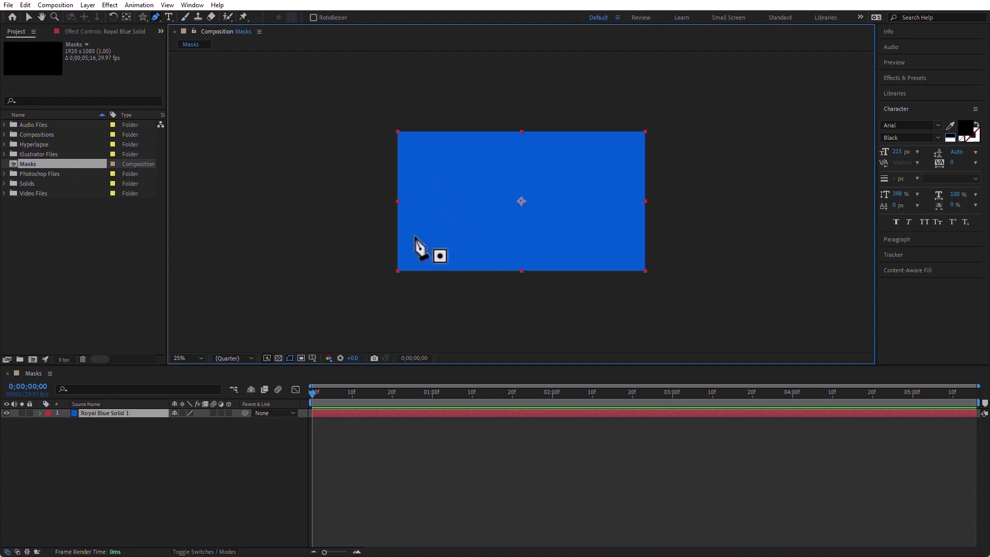
Step: Draw a continuous wave path across the solid, pulling handles downward at each peak and upward at each valley
{"action": "left_click", "coordinate": [413, 236]}
{"action": "left_click_drag", "start_coordinate": [446, 182], "coordinate": [449, 203]}
{"action": "left_click_drag", "start_coordinate": [467, 241], "coordinate": [468, 211]}
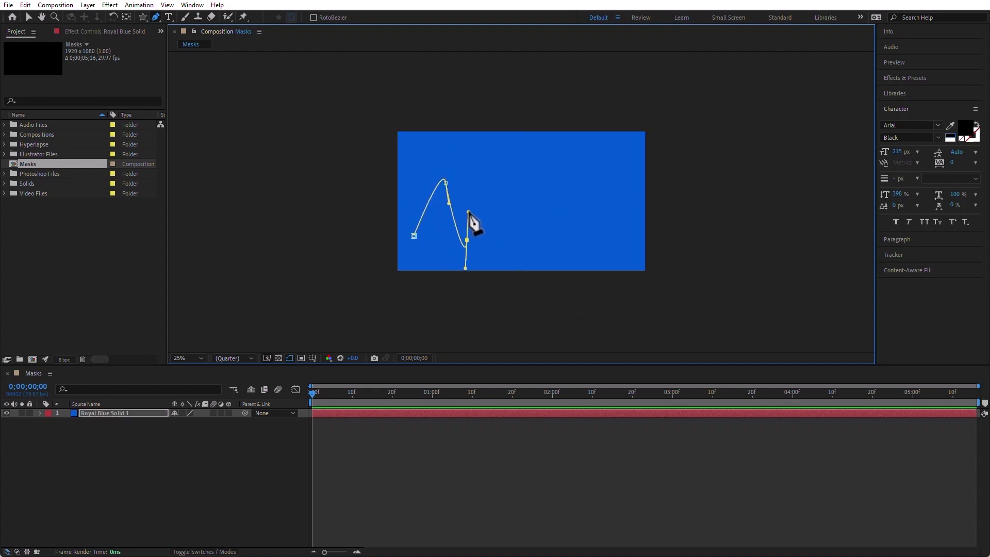
{"action": "left_click_drag", "start_coordinate": [490, 178], "coordinate": [490, 207]}
{"action": "left_click_drag", "start_coordinate": [512, 240], "coordinate": [511, 211]}
{"action": "left_click_drag", "start_coordinate": [528, 172], "coordinate": [530, 201]}
{"action": "left_click_drag", "start_coordinate": [541, 240], "coordinate": [541, 211]}
{"action": "left_click_drag", "start_coordinate": [556, 171], "coordinate": [563, 192]}
{"action": "left_click_drag", "start_coordinate": [576, 248], "coordinate": [578, 229]}
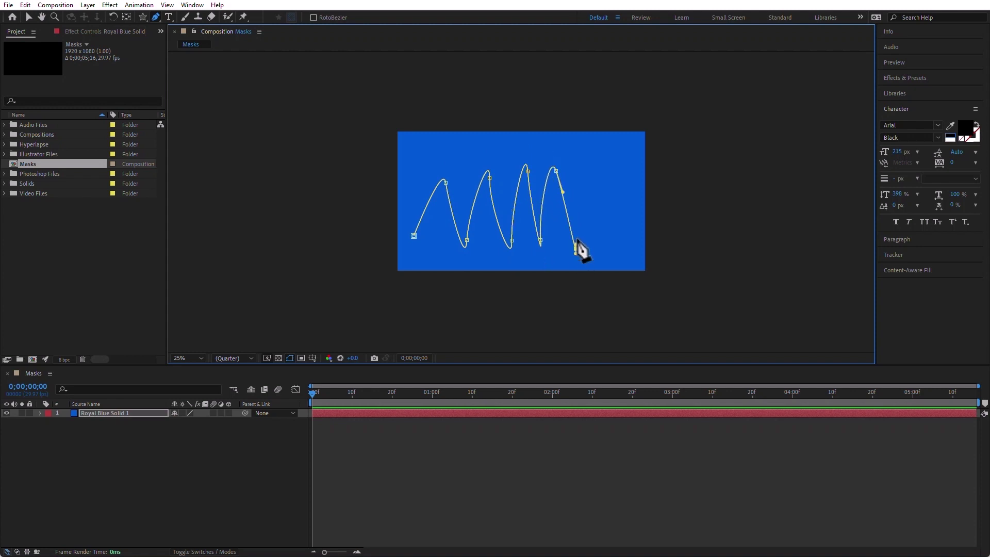
{"action": "left_click_drag", "start_coordinate": [598, 175], "coordinate": [601, 196]}
{"action": "left_click_drag", "start_coordinate": [613, 249], "coordinate": [617, 220]}
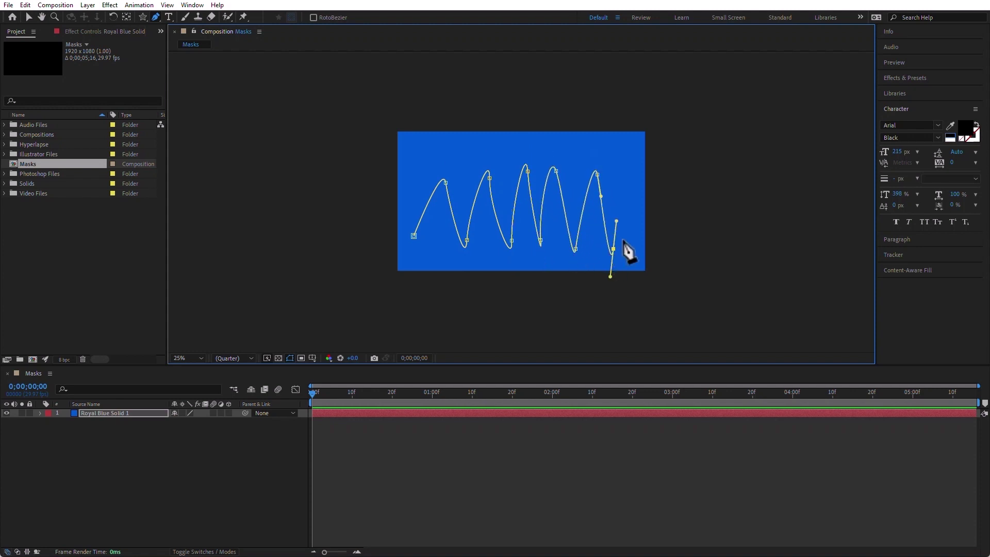
Step: Undo every point of the continuous wave path
{"action": "key", "text": "ctrl+z"}
{"action": "key", "text": "ctrl+z"}
{"action": "key", "text": "ctrl+z"}
{"action": "key", "text": "ctrl+z"}
{"action": "key", "text": "ctrl+z"}
{"action": "key", "text": "ctrl+z"}
{"action": "key", "text": "ctrl+z"}
{"action": "key", "text": "ctrl+z"}
{"action": "key", "text": "ctrl+z"}
{"action": "key", "text": "ctrl+z"}
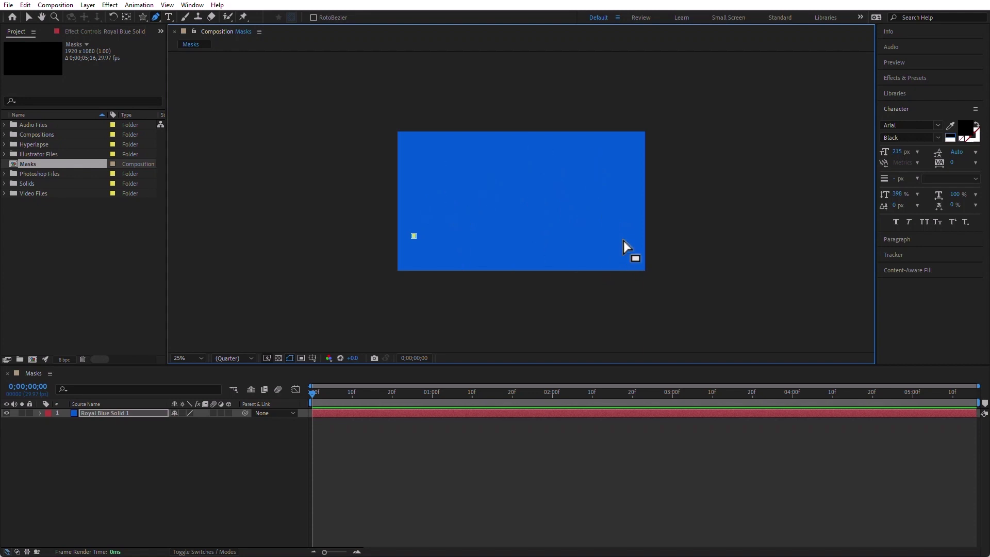
{"action": "key", "text": "ctrl+z"}
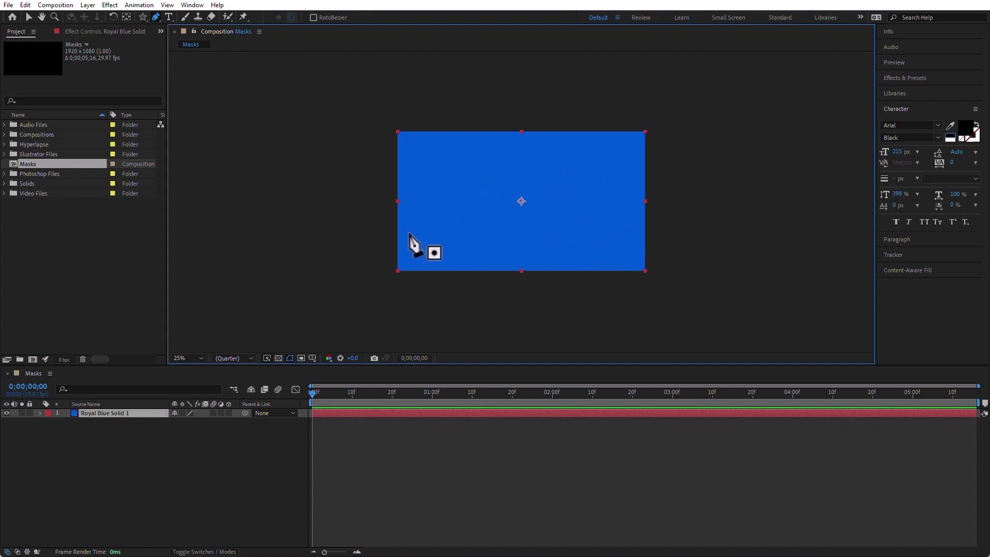
Step: Draw a single-arch open mask path with corner endpoints and a smooth peak vertex on the blue solid
{"action": "left_click", "coordinate": [428, 236]}
{"action": "left_click_drag", "start_coordinate": [479, 176], "coordinate": [529, 177]}
{"action": "left_click", "coordinate": [552, 233]}
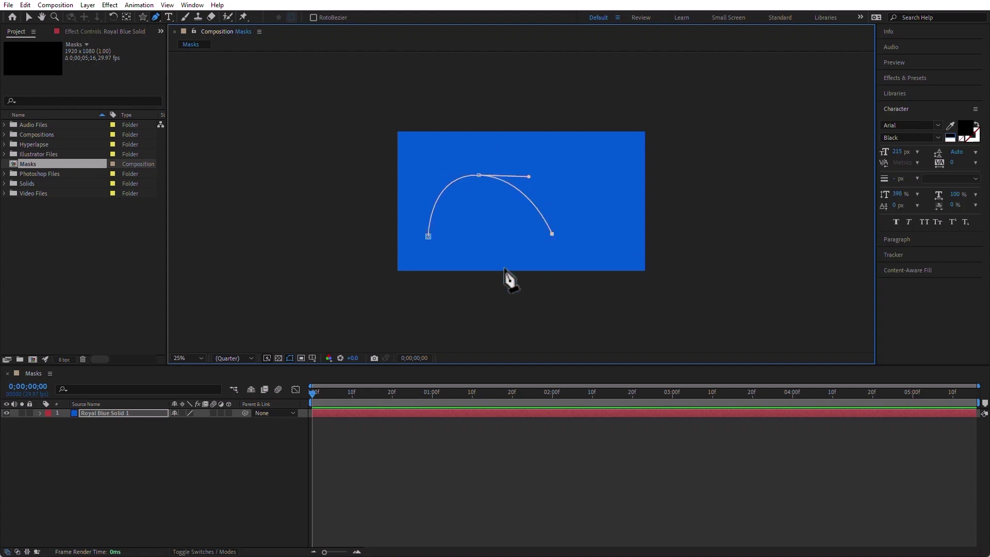
Step: Adjust the direction handles on both sides of the arch's peak vertex with the Selection tool
{"action": "left_click", "coordinate": [29, 17]}
{"action": "left_click_drag", "start_coordinate": [529, 176], "coordinate": [444, 176]}
{"action": "left_click", "coordinate": [429, 236]}
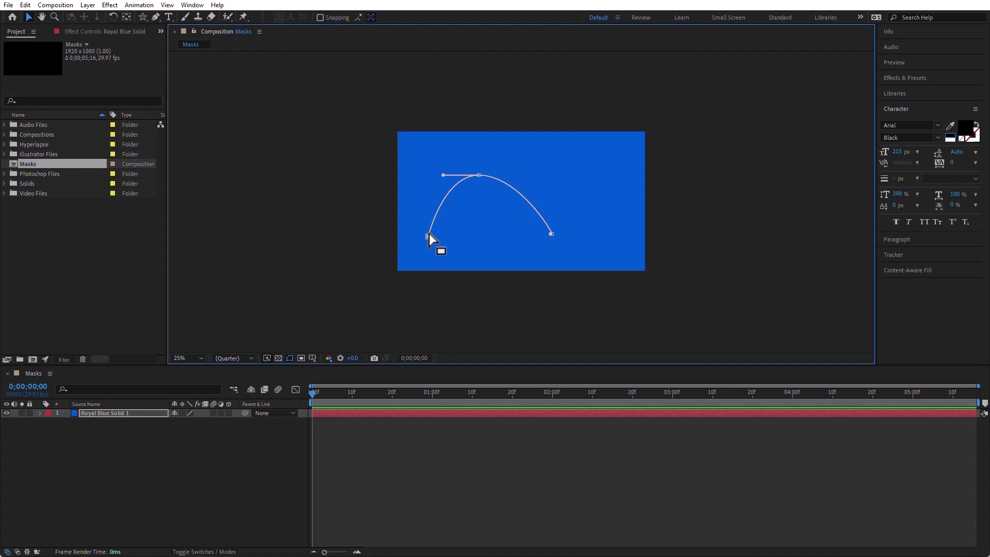
{"action": "left_click", "coordinate": [480, 176]}
{"action": "mouse_move", "coordinate": [519, 176]}
{"action": "left_mouse_down"}
{"action": "mouse_move", "coordinate": [464, 193]}
{"action": "mouse_move", "coordinate": [460, 184]}
{"action": "mouse_move", "coordinate": [510, 166]}
{"action": "mouse_move", "coordinate": [496, 197]}
{"action": "mouse_move", "coordinate": [457, 179]}
{"action": "mouse_move", "coordinate": [508, 176]}
{"action": "left_mouse_up"}
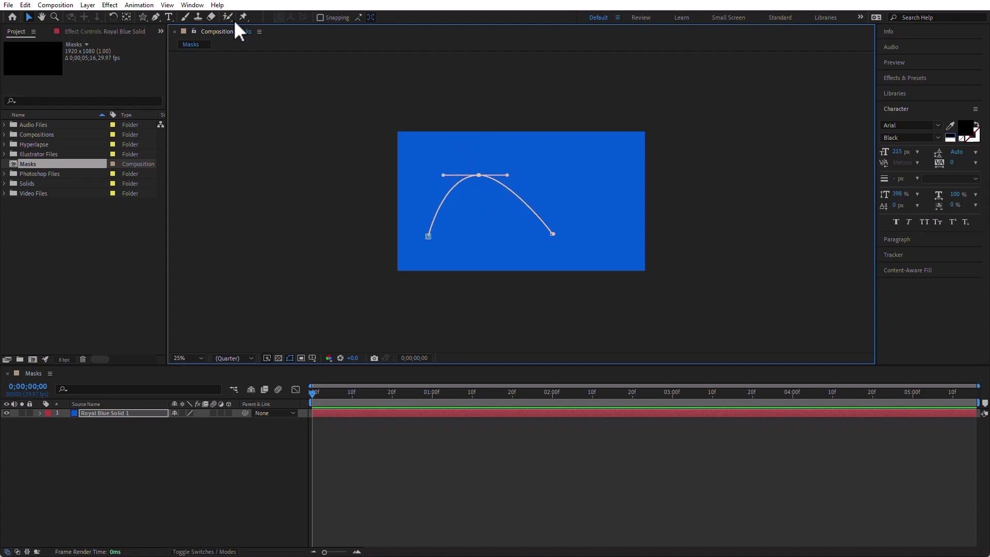
Step: Break the peak vertex's handles apart with the Convert Vertex tool and reposition each handle independently
{"action": "left_click", "coordinate": [156, 17]}
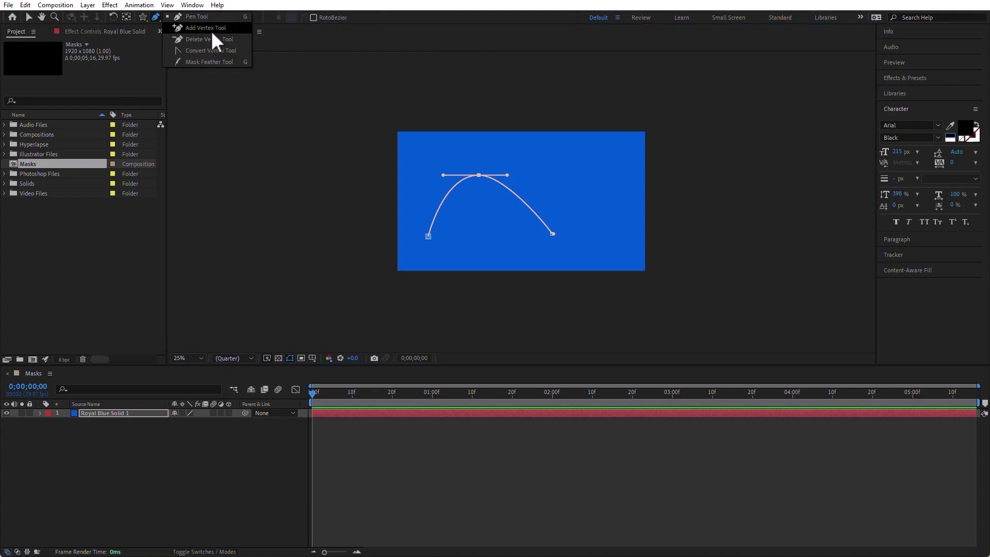
{"action": "left_click", "coordinate": [216, 50]}
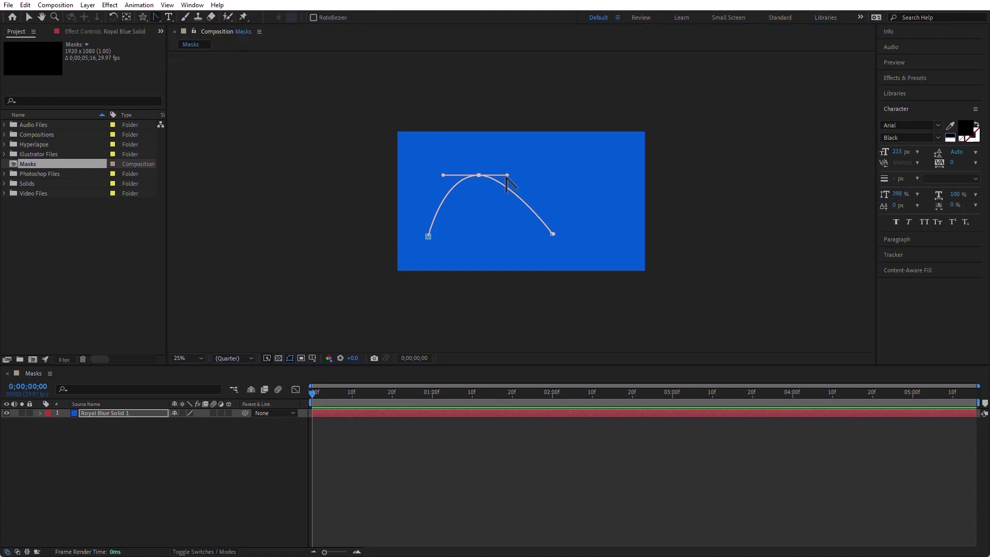
{"action": "left_click_drag", "start_coordinate": [507, 175], "coordinate": [444, 211]}
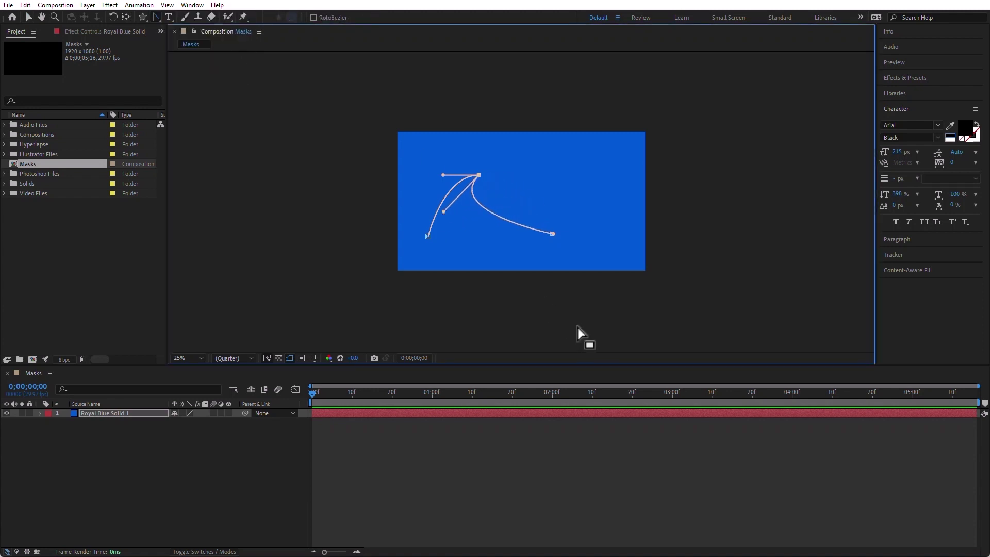
{"action": "left_click", "coordinate": [30, 17]}
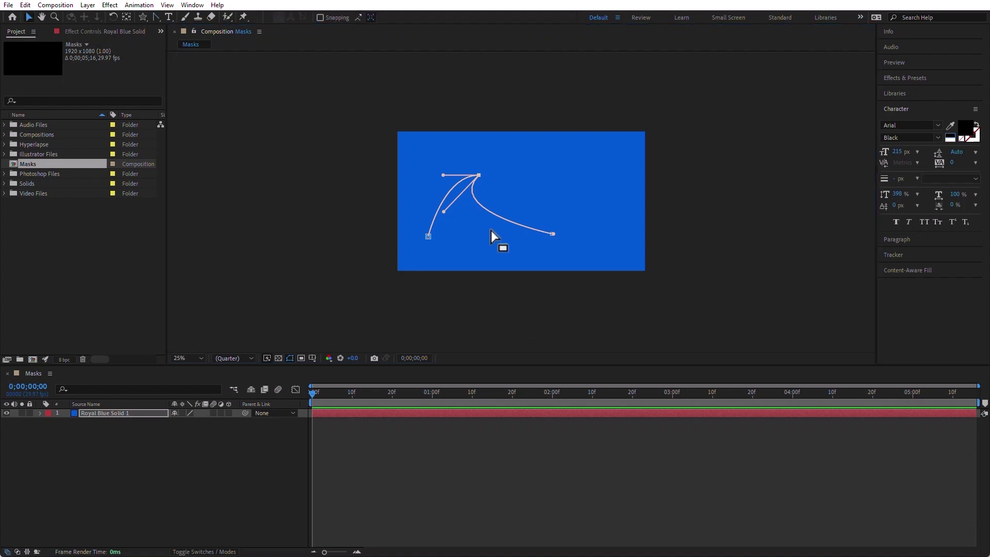
{"action": "mouse_move", "coordinate": [444, 212]}
{"action": "left_mouse_down"}
{"action": "mouse_move", "coordinate": [551, 164]}
{"action": "mouse_move", "coordinate": [544, 205]}
{"action": "mouse_move", "coordinate": [461, 210]}
{"action": "left_mouse_up"}
{"action": "left_click_drag", "start_coordinate": [466, 152], "coordinate": [410, 151]}
{"action": "mouse_move", "coordinate": [462, 211]}
{"action": "left_mouse_down"}
{"action": "mouse_move", "coordinate": [442, 226]}
{"action": "mouse_move", "coordinate": [465, 217]}
{"action": "mouse_move", "coordinate": [542, 134]}
{"action": "mouse_move", "coordinate": [449, 206]}
{"action": "mouse_move", "coordinate": [423, 206]}
{"action": "mouse_move", "coordinate": [435, 218]}
{"action": "mouse_move", "coordinate": [454, 210]}
{"action": "mouse_move", "coordinate": [469, 221]}
{"action": "mouse_move", "coordinate": [460, 225]}
{"action": "left_mouse_up"}
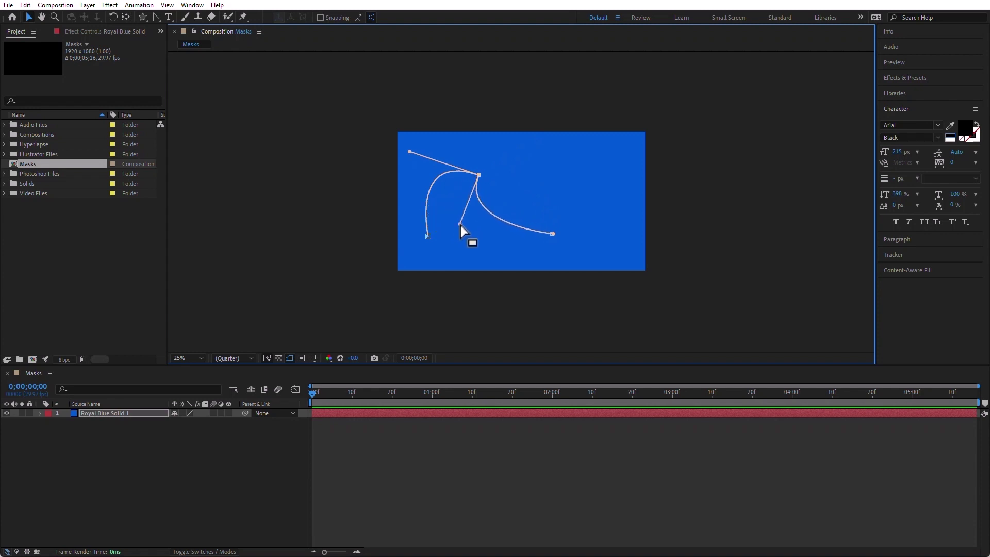
Step: Reset the arch's peak vertex, move it up and to the right, and pull out fresh, nearly horizontal handles
{"action": "left_click", "coordinate": [480, 176], "text": "ctrl+alt"}
{"action": "left_click_drag", "start_coordinate": [480, 177], "coordinate": [531, 170]}
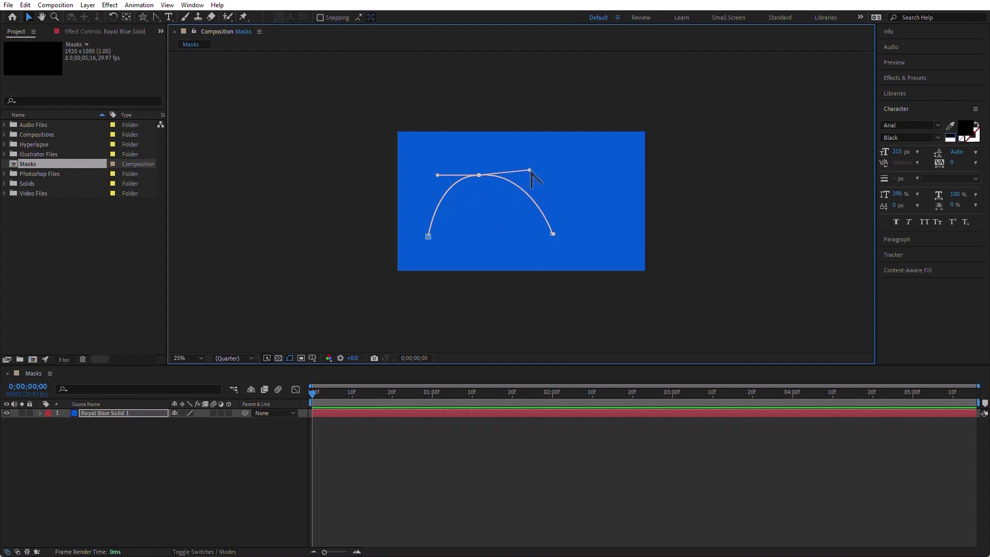
{"action": "left_click", "coordinate": [28, 17]}
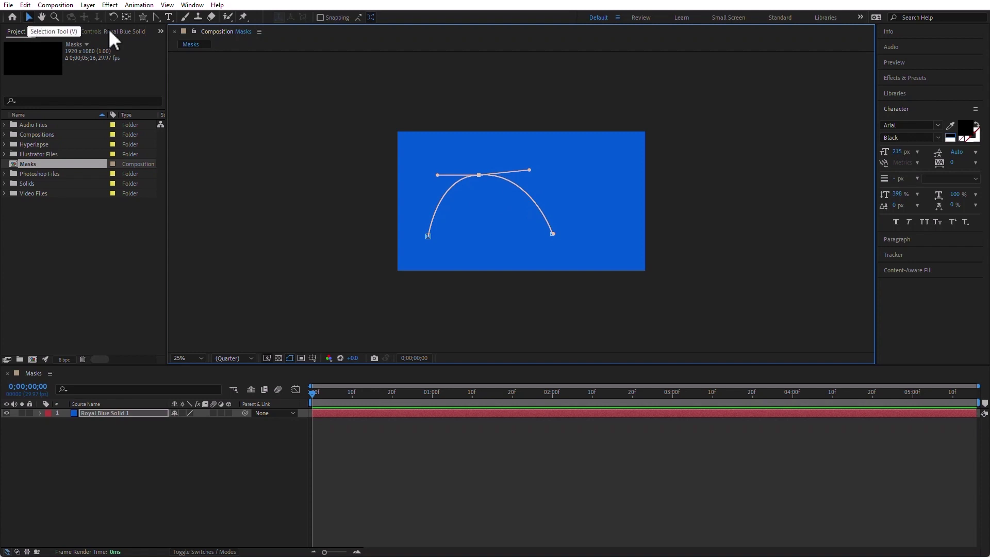
{"action": "left_click_drag", "start_coordinate": [479, 176], "coordinate": [539, 163]}
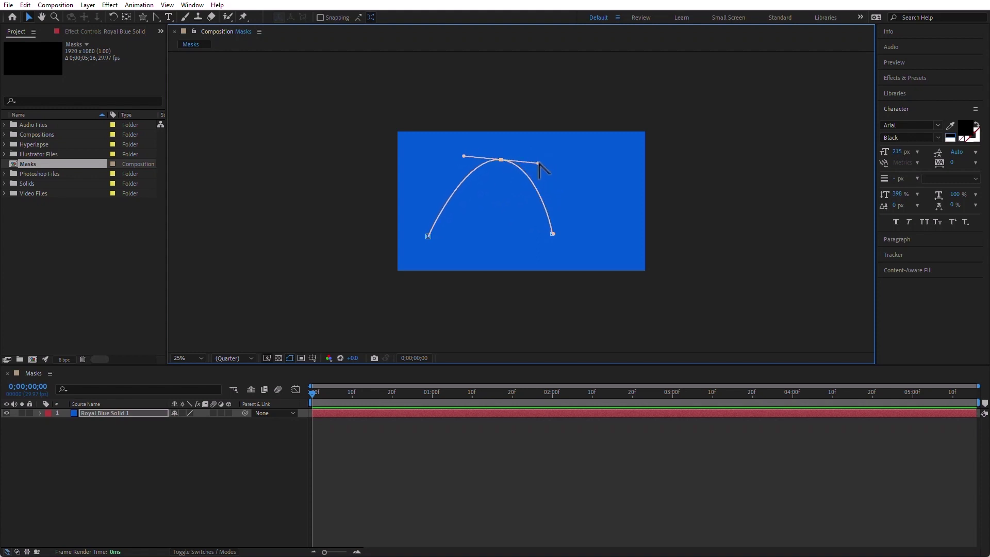
{"action": "left_click_drag", "start_coordinate": [539, 163], "coordinate": [488, 198]}
{"action": "left_click_drag", "start_coordinate": [501, 160], "coordinate": [548, 159]}
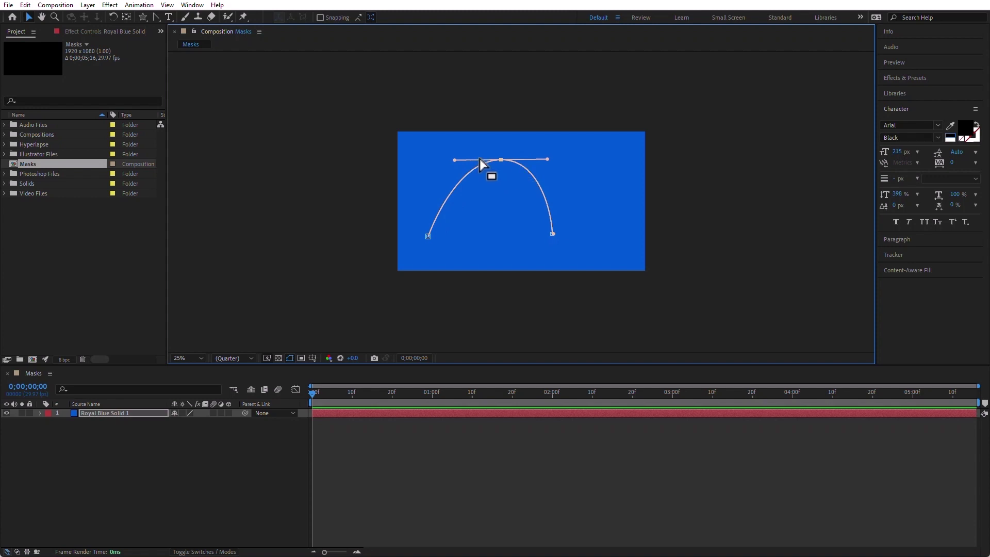
Step: Add one vertex to the mask path on each side of the arch's peak
{"action": "left_click", "coordinate": [156, 17]}
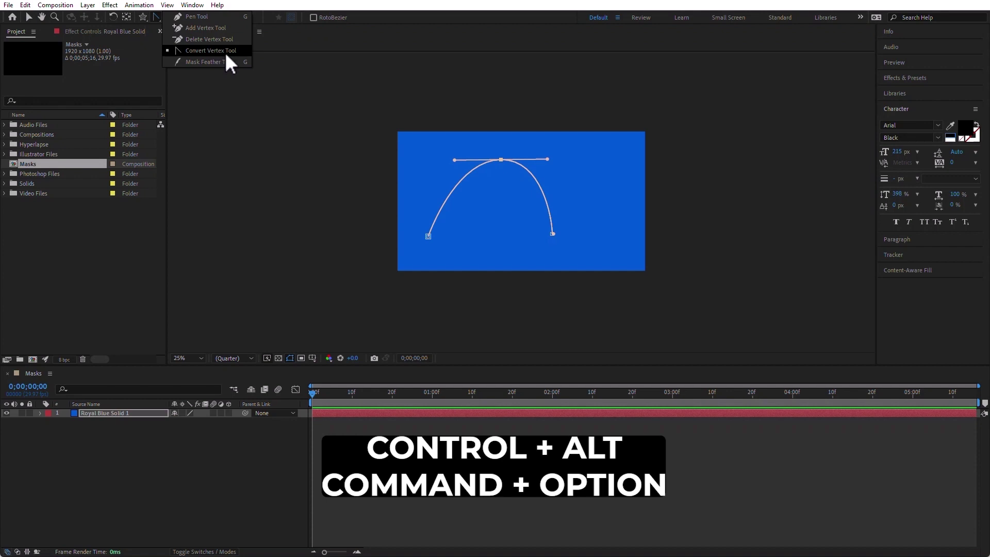
{"action": "left_click", "coordinate": [222, 16]}
{"action": "left_click", "coordinate": [449, 195]}
{"action": "left_click", "coordinate": [541, 190]}
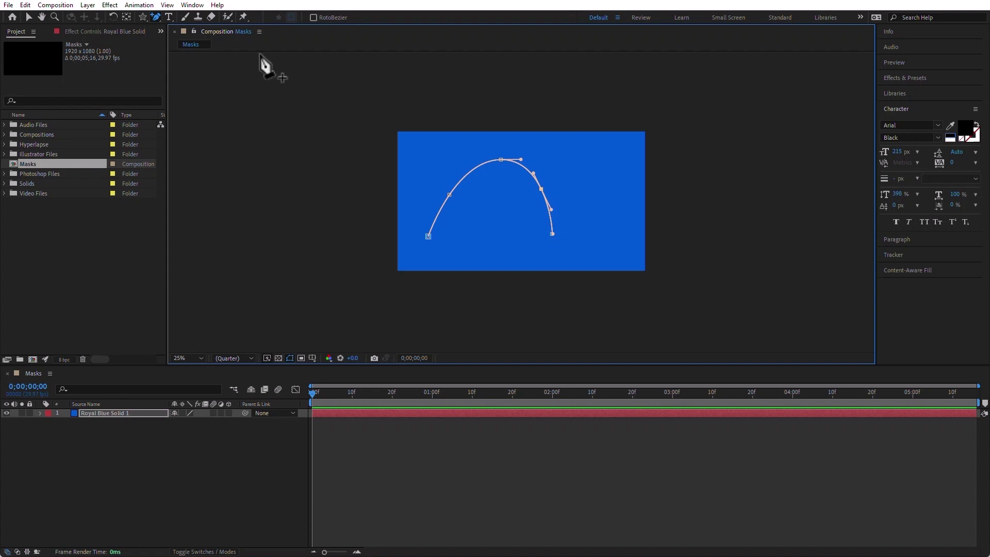
Step: Remove the three vertices between the arch's two end points with the Delete Vertex tool
{"action": "left_click", "coordinate": [156, 16]}
{"action": "left_click", "coordinate": [211, 42]}
{"action": "left_click", "coordinate": [450, 195]}
{"action": "left_click", "coordinate": [501, 160]}
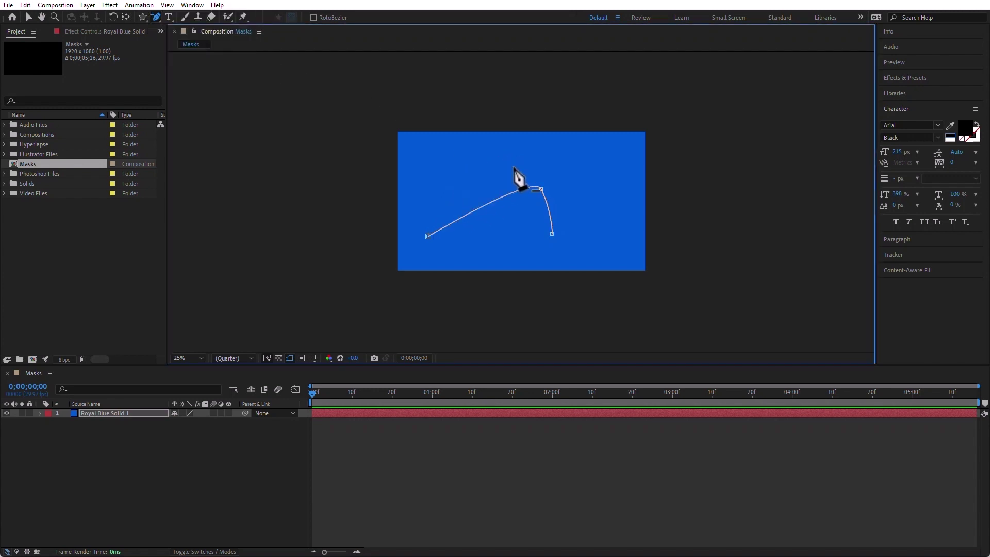
{"action": "left_click", "coordinate": [541, 189]}
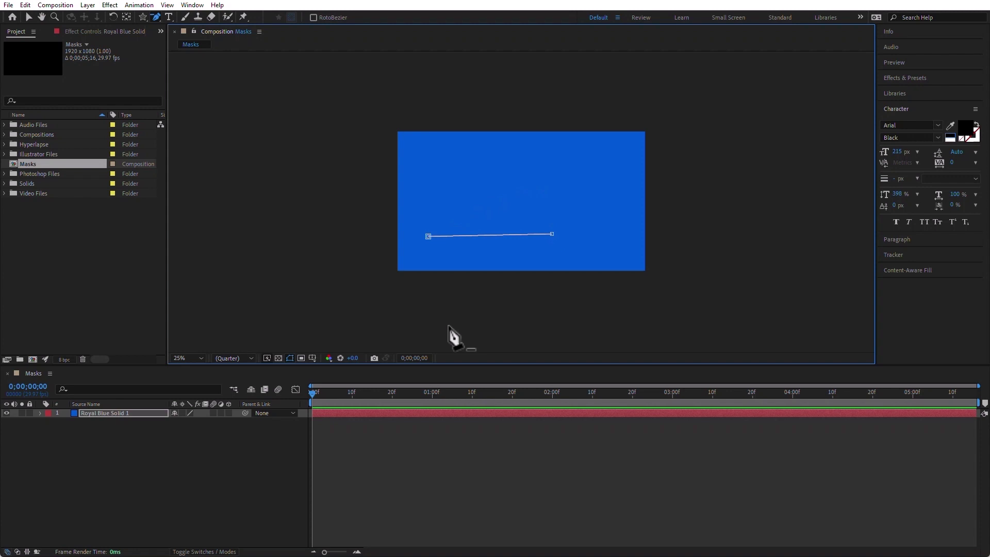
Step: Delete the two-point mask from the blue solid and draw a wide rectangular mask around the middle of the layer
{"action": "left_click", "coordinate": [156, 15]}
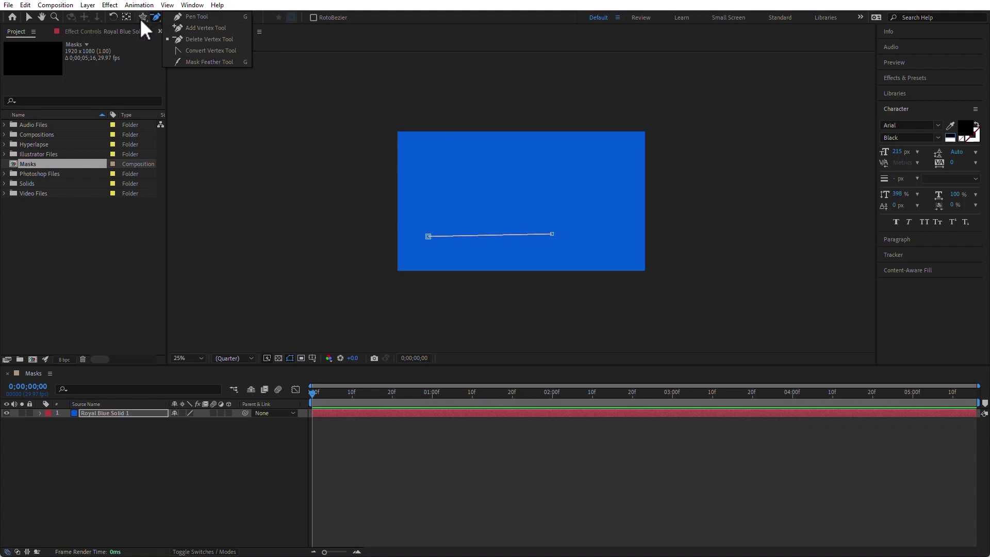
{"action": "left_click", "coordinate": [137, 413]}
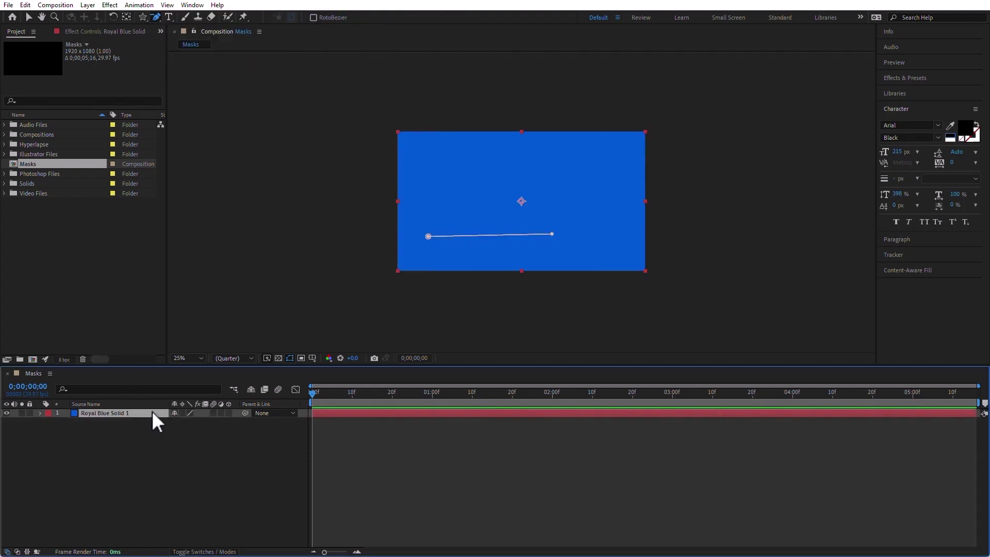
{"action": "key", "text": "m"}
{"action": "left_click", "coordinate": [87, 422]}
{"action": "key", "text": "Delete"}
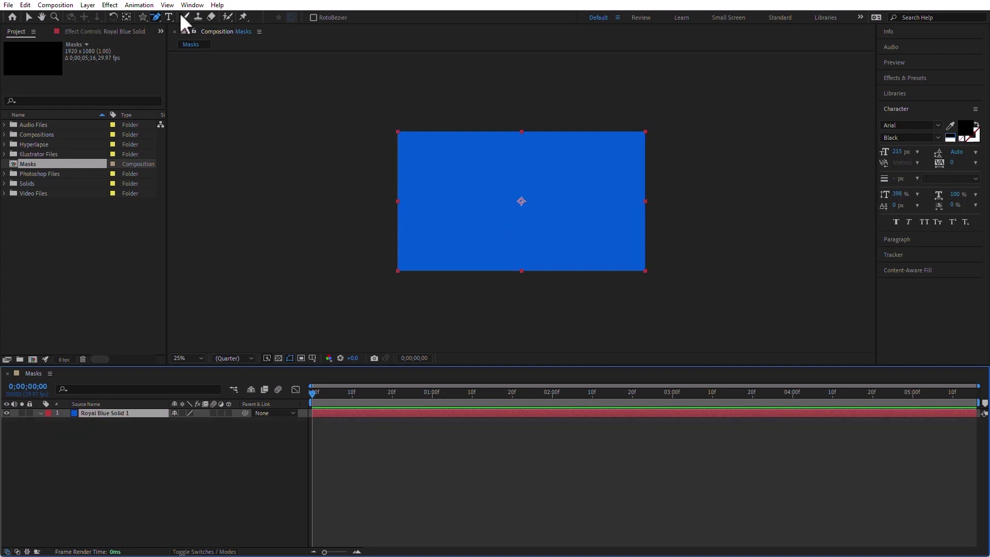
{"action": "left_click_drag", "start_coordinate": [144, 16], "coordinate": [186, 25]}
{"action": "left_click_drag", "start_coordinate": [434, 168], "coordinate": [608, 238]}
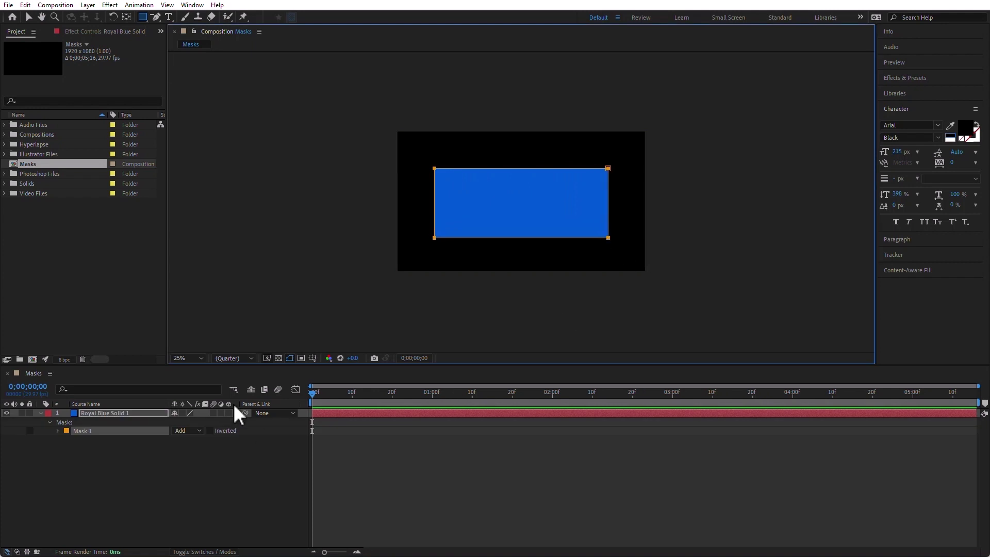
Step: Change the masked solid's color to bright yellow in its Solid Settings
{"action": "left_click", "coordinate": [102, 410]}
{"action": "key", "text": "ctrl+shift+y"}
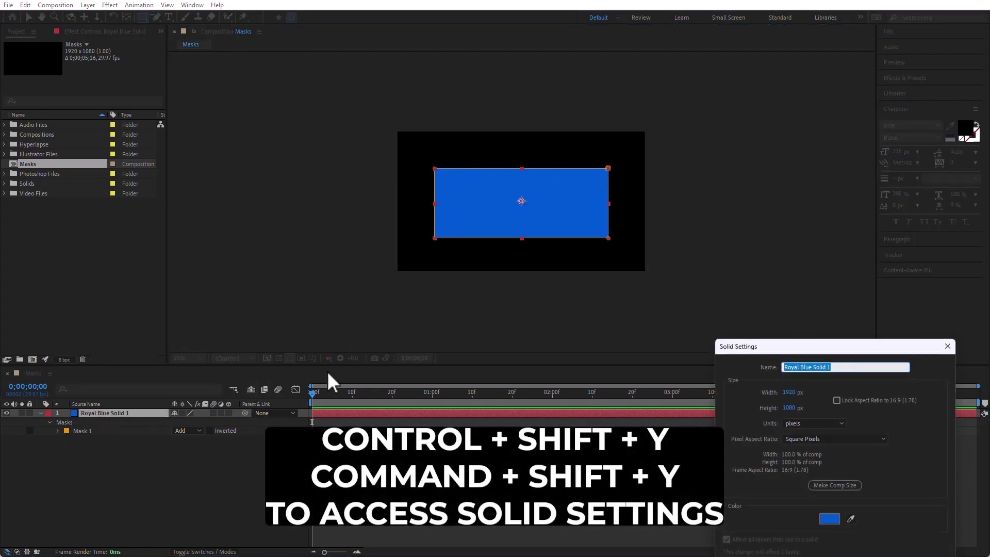
{"action": "left_click_drag", "start_coordinate": [806, 348], "coordinate": [561, 135]}
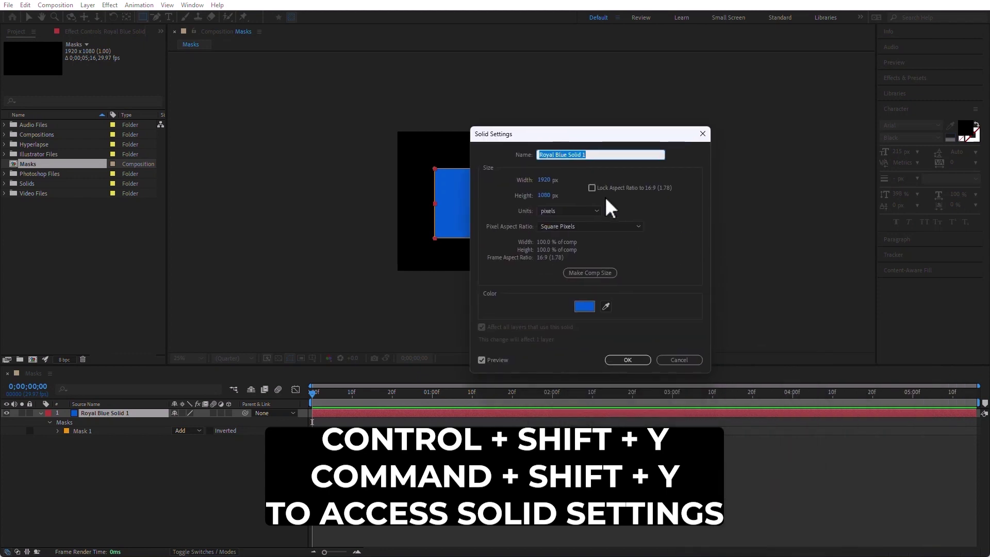
{"action": "left_click", "coordinate": [586, 307]}
{"action": "left_click", "coordinate": [661, 244]}
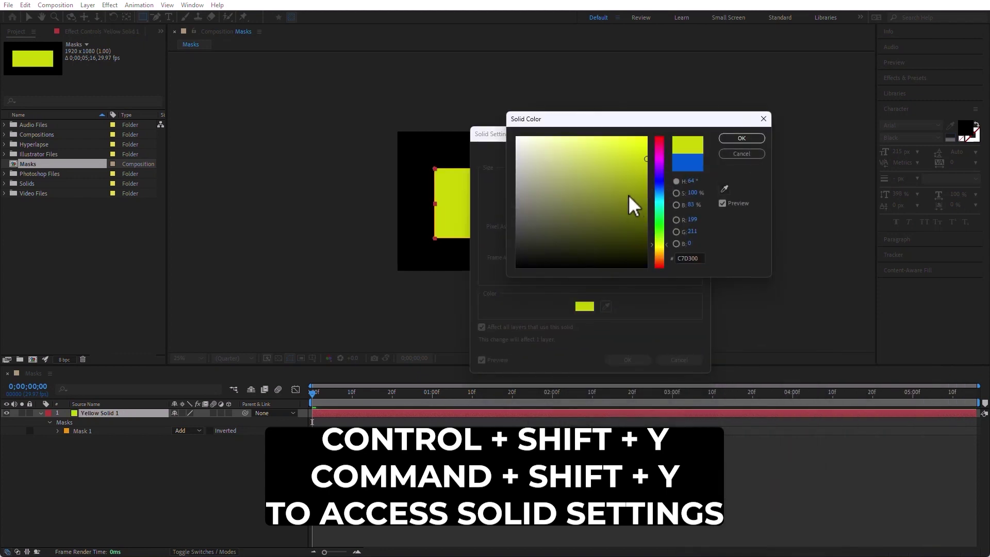
{"action": "left_click", "coordinate": [742, 138]}
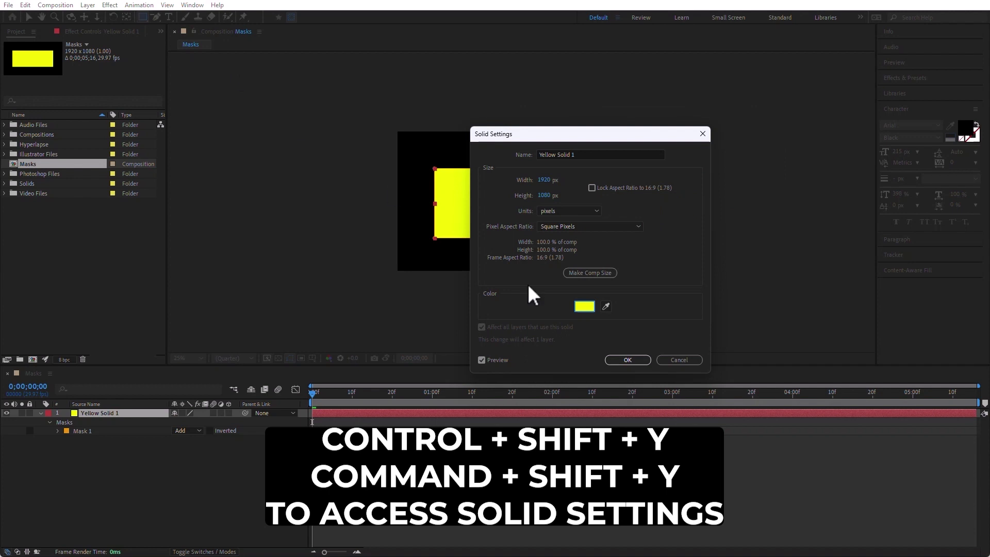
{"action": "left_click", "coordinate": [627, 359]}
{"action": "left_click", "coordinate": [88, 4]}
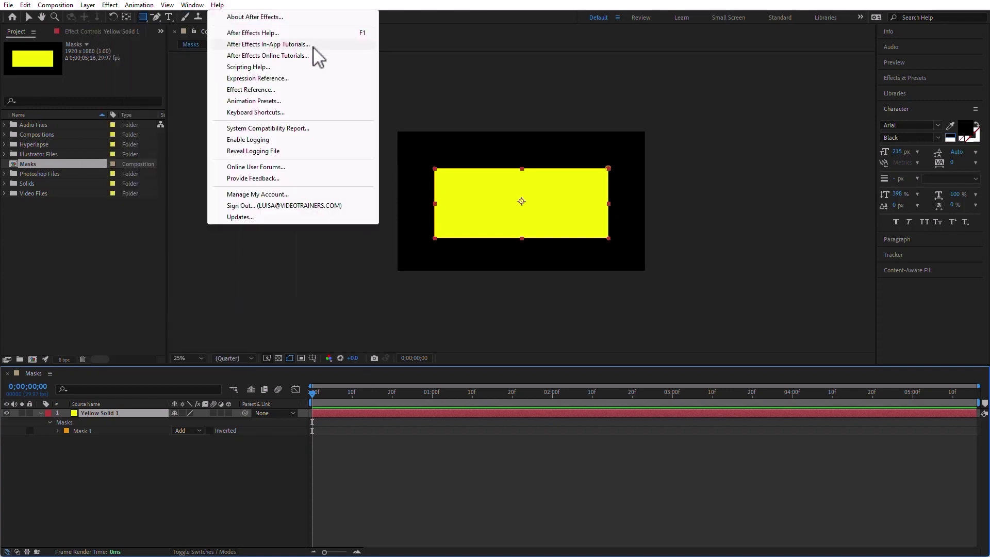
{"action": "left_click", "coordinate": [445, 52]}
Step: Add feather points along the top edge of rectangular Mask 1 with the Mask Feather tool, feathering both inside and outside the path
{"action": "left_click", "coordinate": [154, 14]}
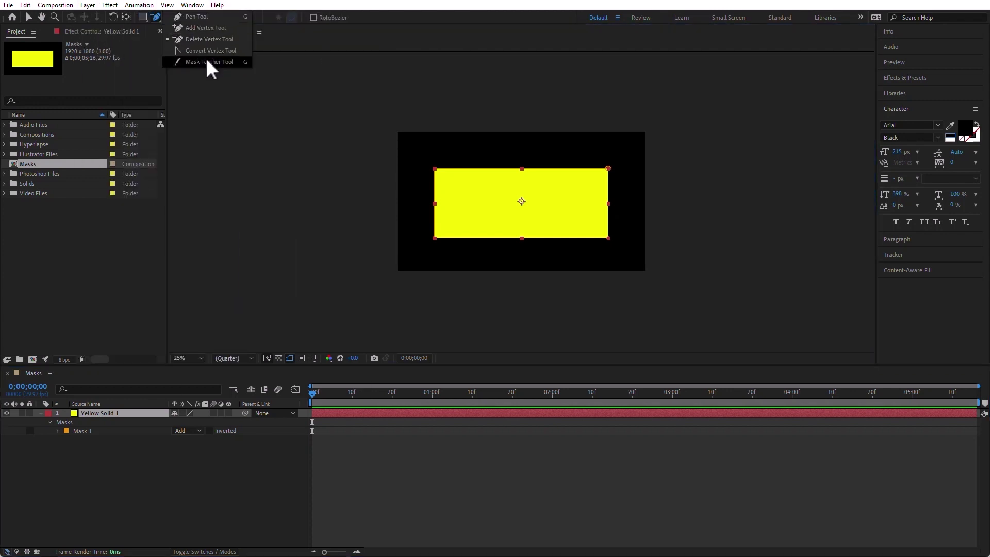
{"action": "left_click", "coordinate": [208, 62]}
{"action": "left_click", "coordinate": [91, 430]}
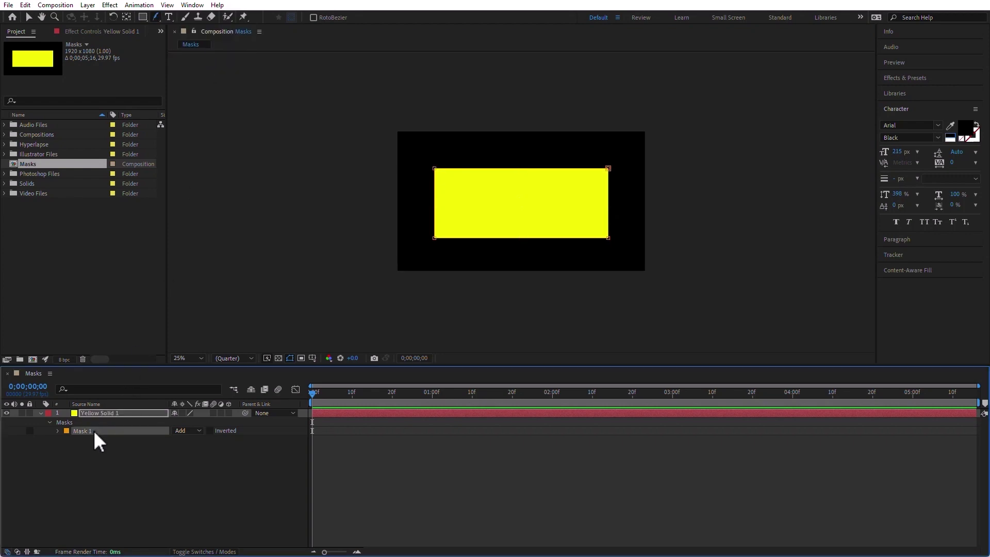
{"action": "left_click_drag", "start_coordinate": [522, 171], "coordinate": [554, 160]}
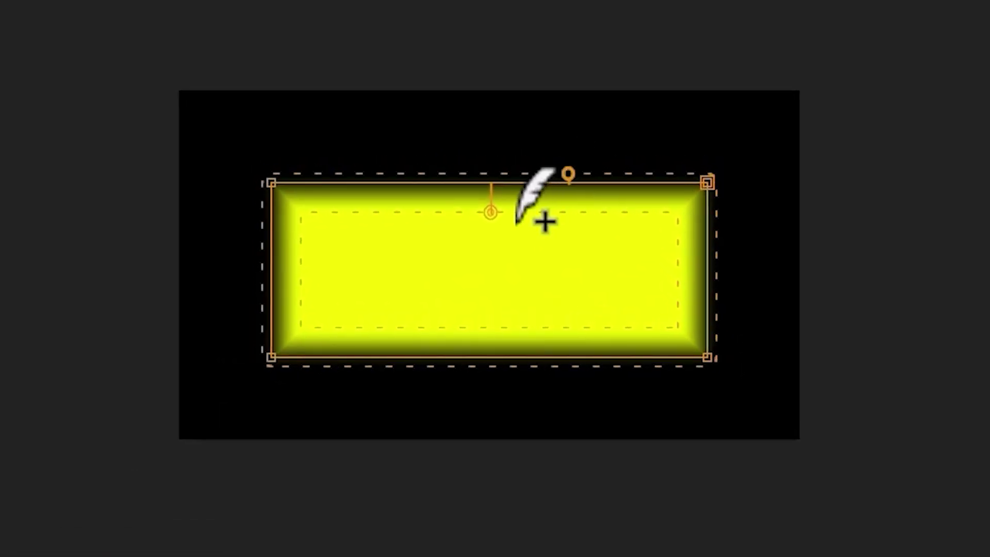
{"action": "left_click", "coordinate": [373, 210]}
{"action": "left_click_drag", "start_coordinate": [366, 212], "coordinate": [367, 187]}
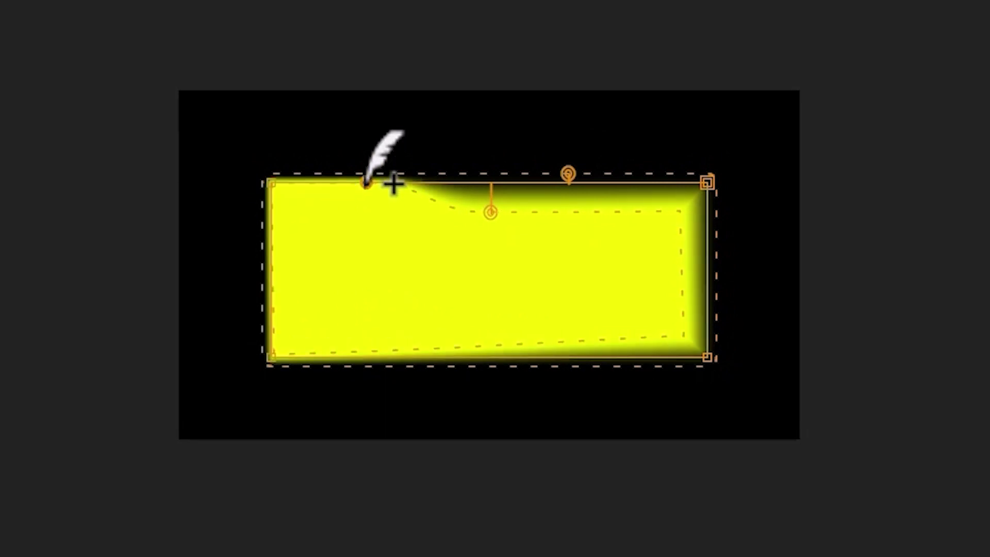
Step: Pull the middle and left feather points on the top edge farther into the rectangle
{"action": "left_click_drag", "start_coordinate": [490, 223], "coordinate": [453, 276]}
{"action": "left_click_drag", "start_coordinate": [365, 187], "coordinate": [358, 212]}
{"action": "left_click", "coordinate": [352, 356]}
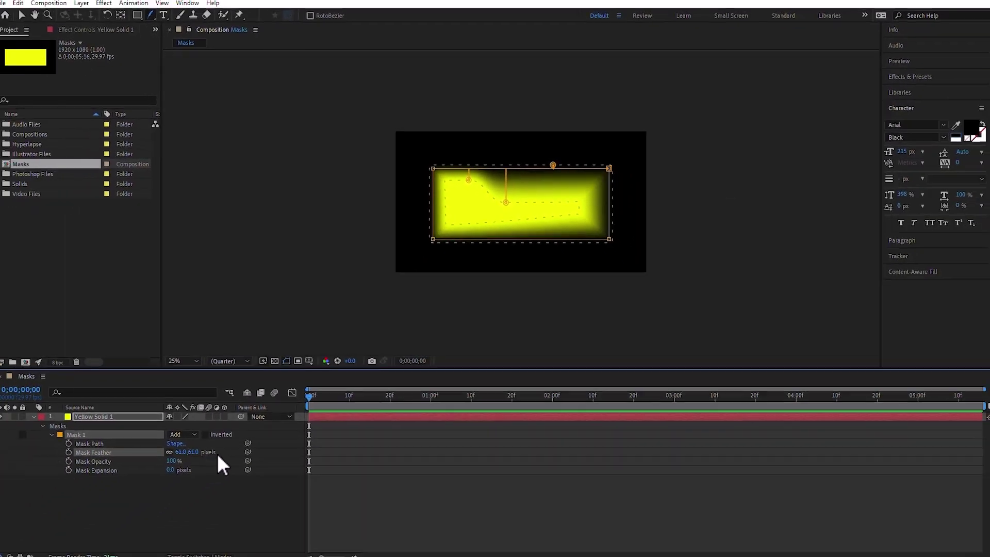
Step: Increase Mask 1's overall Mask Feather amount, collapse its properties and deselect it
{"action": "left_click_drag", "start_coordinate": [186, 451], "coordinate": [224, 460]}
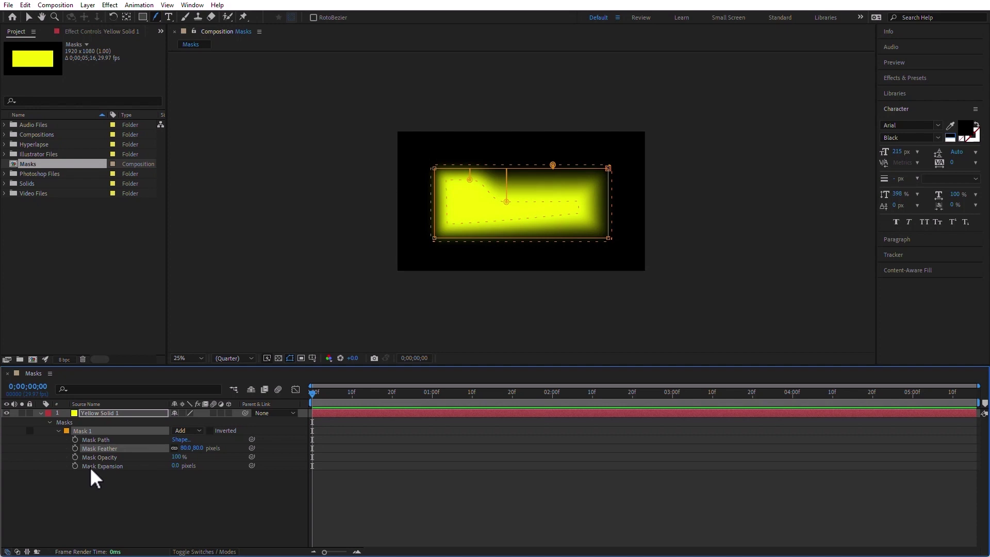
{"action": "left_click", "coordinate": [59, 431]}
{"action": "left_click", "coordinate": [132, 488]}
Step: Reselect Mask 1 and switch from the Mask Feather tool to the Pen tool
{"action": "left_click", "coordinate": [88, 430]}
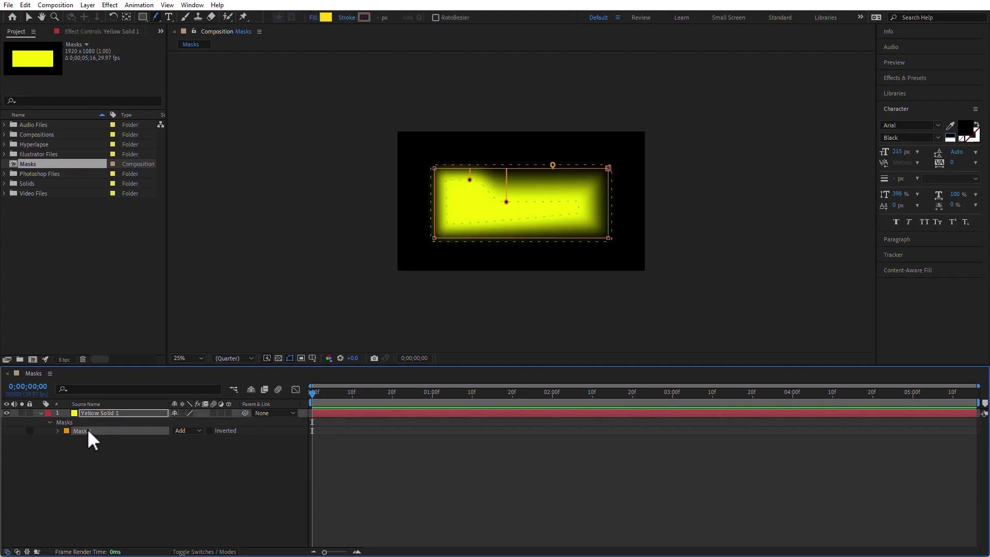
{"action": "left_click", "coordinate": [156, 16]}
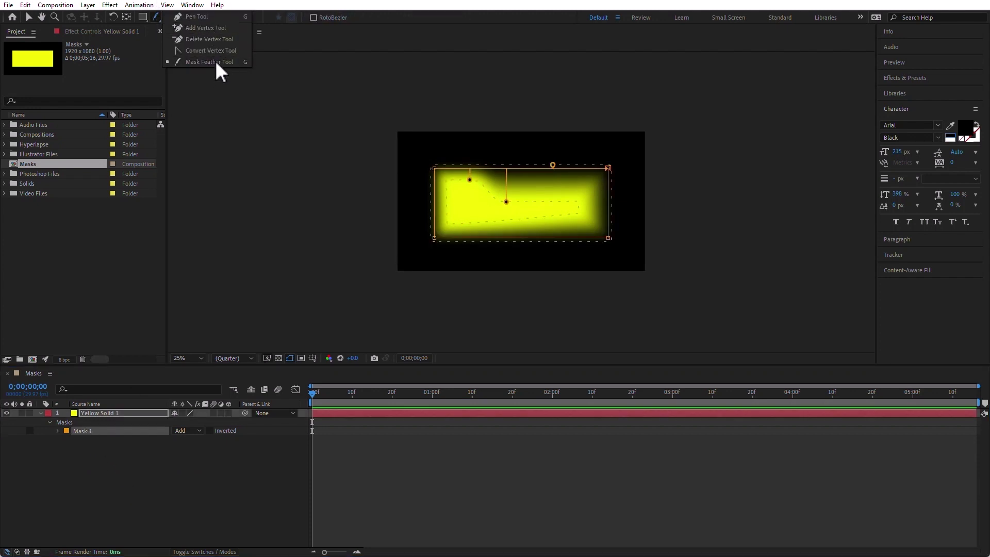
{"action": "left_click", "coordinate": [212, 15]}
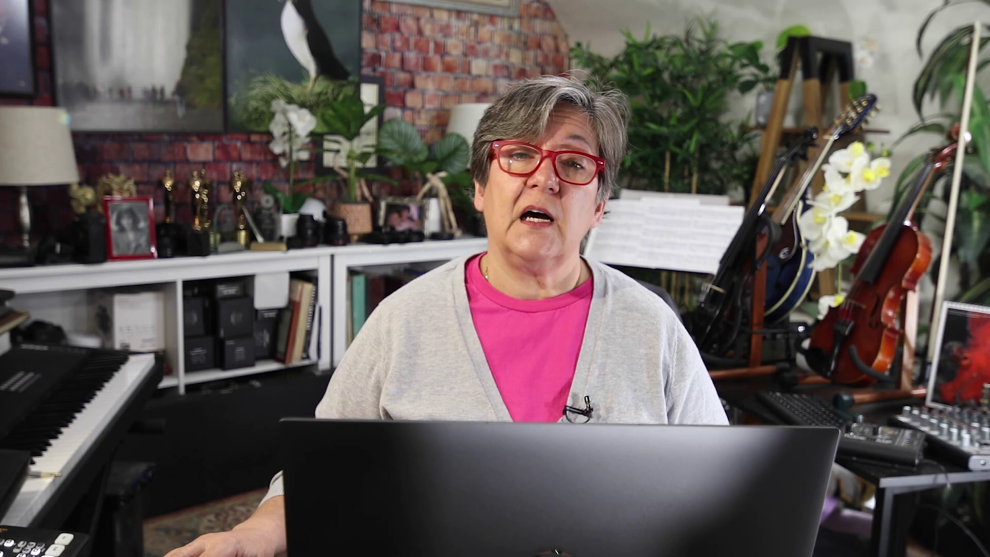